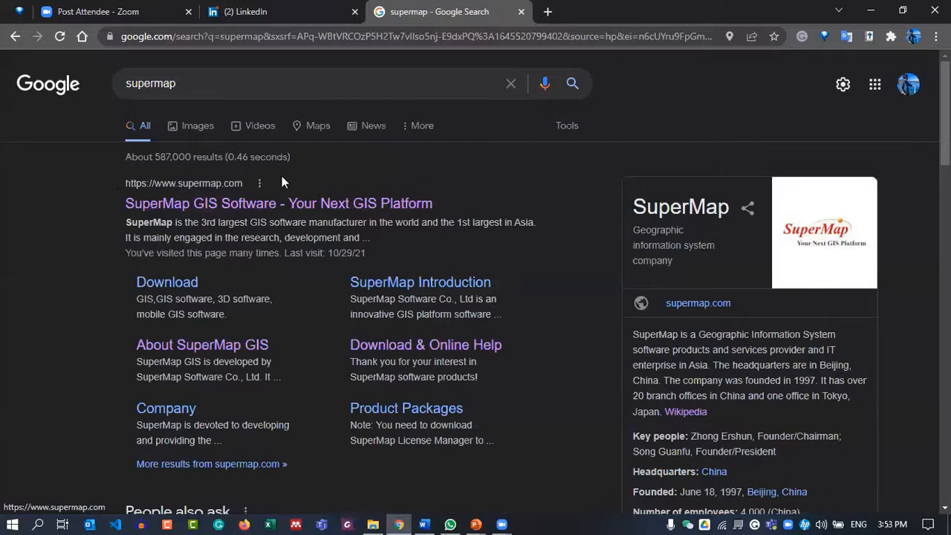
Open the official SuperMap GIS Software website from the search results and look over its home page
left_click(278, 208)
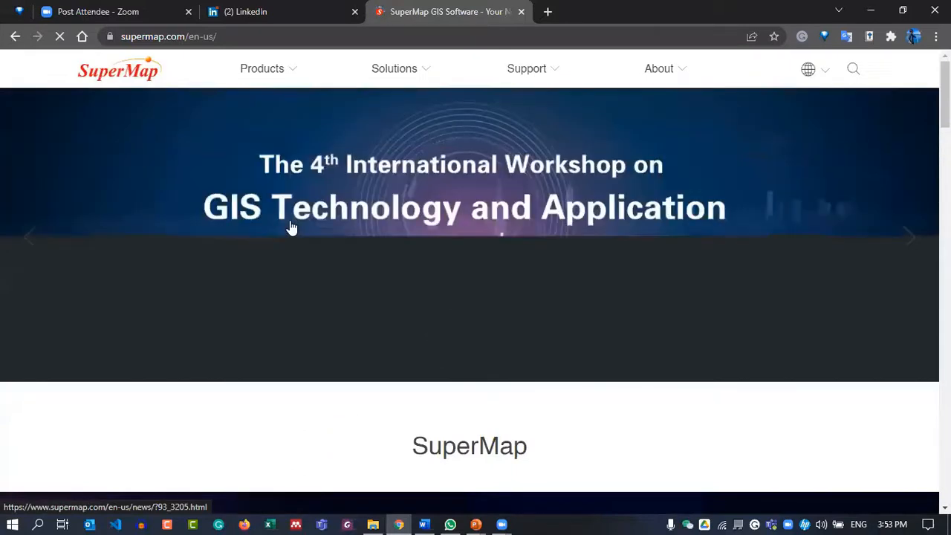
scroll(632, 227, "down", 4)
scroll(634, 225, "up", 4)
scroll(633, 226, "down", 3)
scroll(628, 234, "up", 3)
scroll(623, 244, "down", 15)
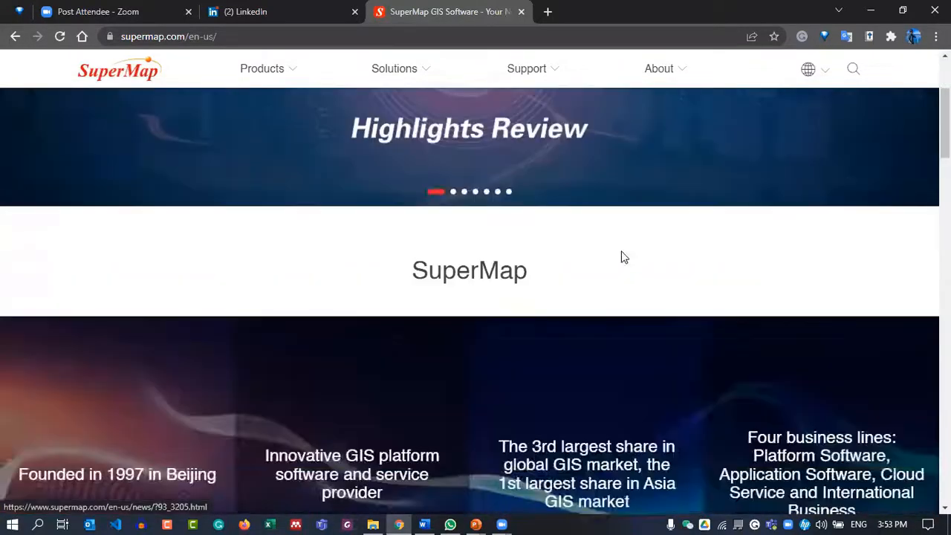
scroll(686, 246, "up", 8)
scroll(824, 240, "up", 7)
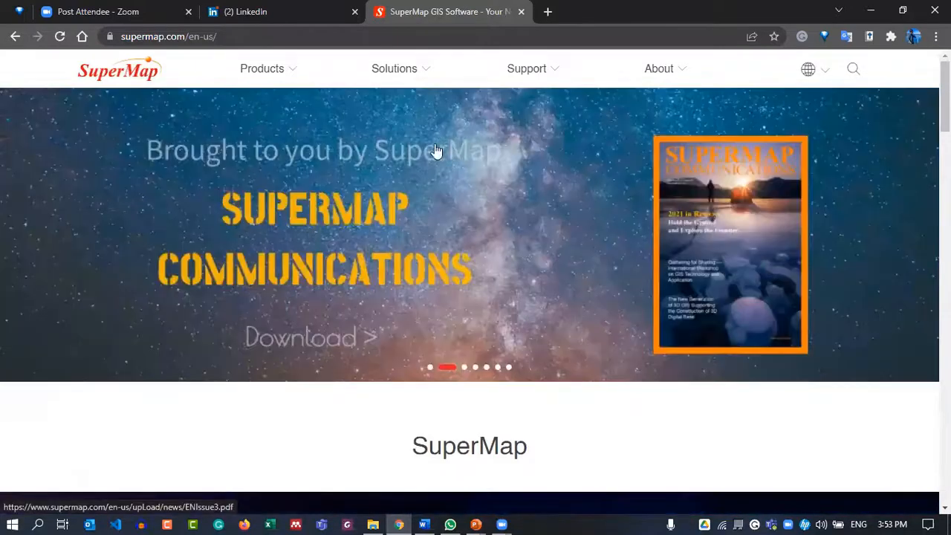
Open the Download & Online Help page and expand the iDesktop 10i(2021) package list
mouse_move(539, 65)
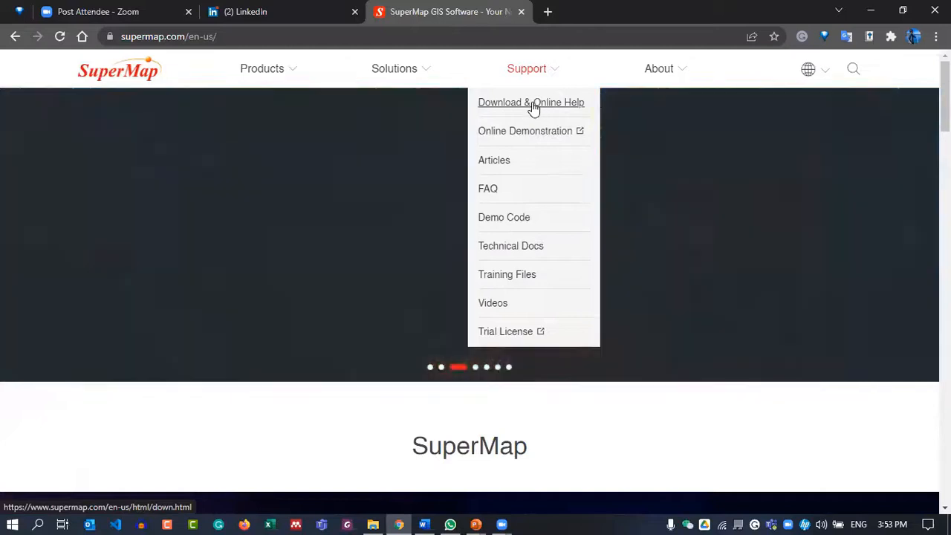
left_click(541, 104)
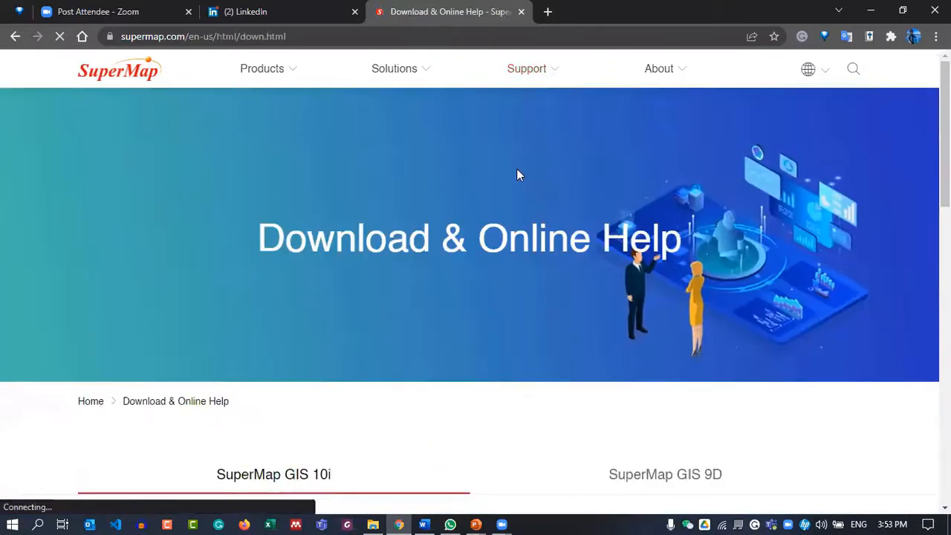
scroll(430, 226, "down", 4)
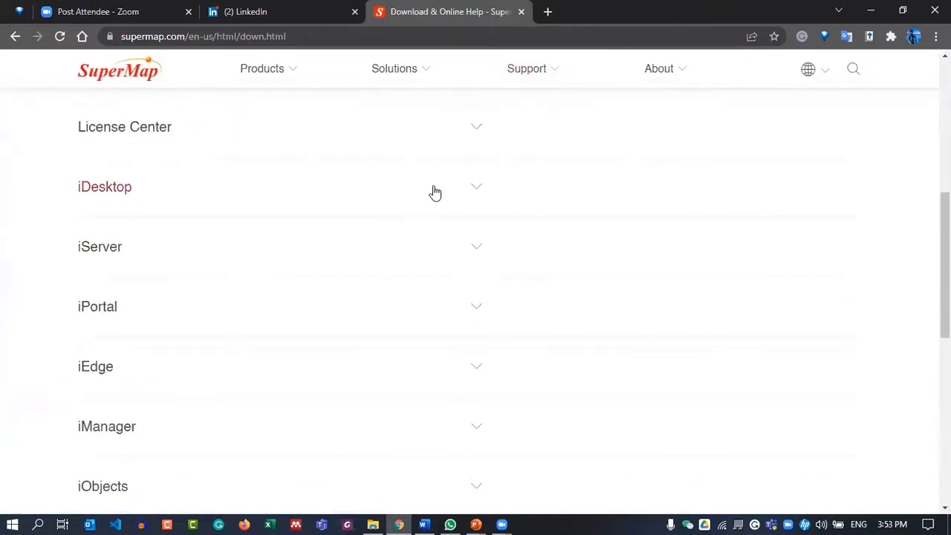
left_click(463, 185)
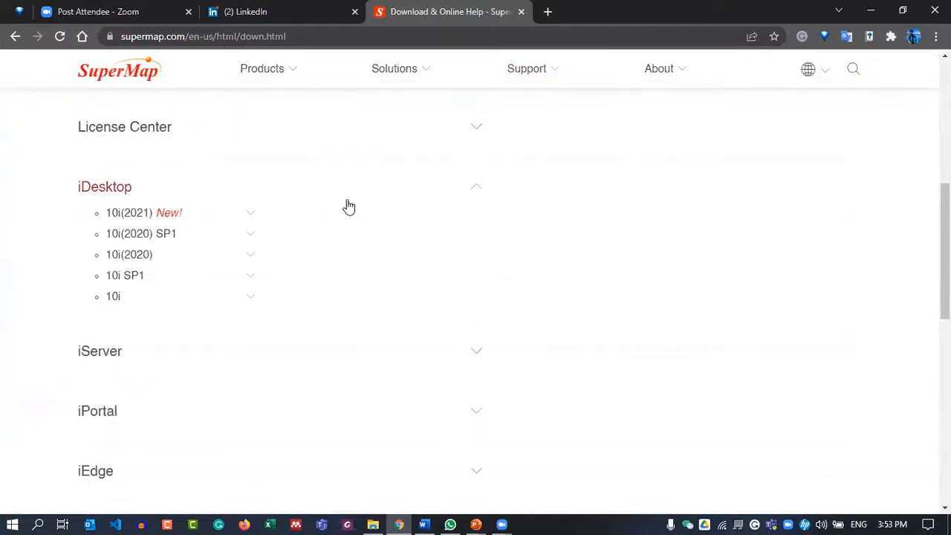
left_click(246, 216)
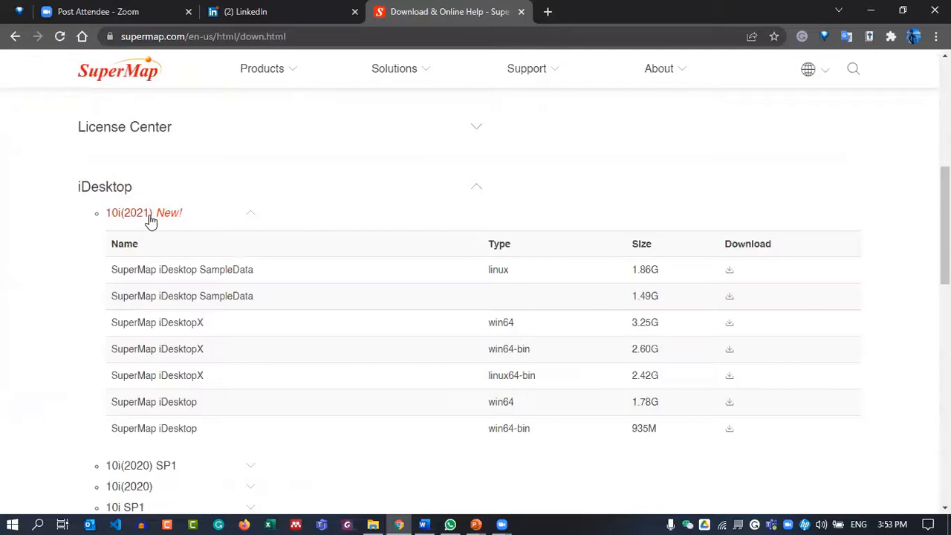
Examine the win64, win64-bin and linux64-bin package types listed for iDesktop 10i(2021)
scroll(389, 206, "down", 1)
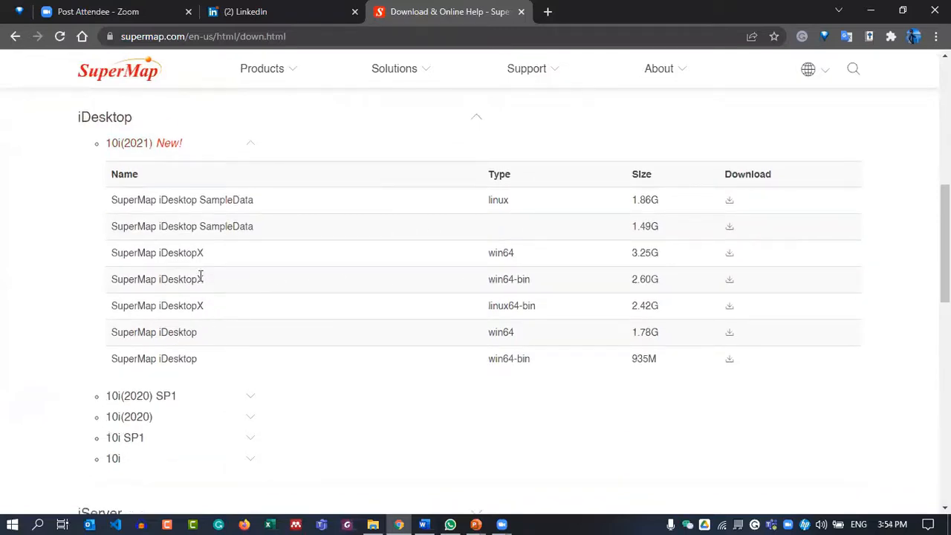
left_click_drag(491, 283, 539, 280)
left_click(540, 280)
left_click_drag(495, 264, 506, 272)
double_click(510, 264)
left_click(607, 257)
scroll(546, 340, "down", 1)
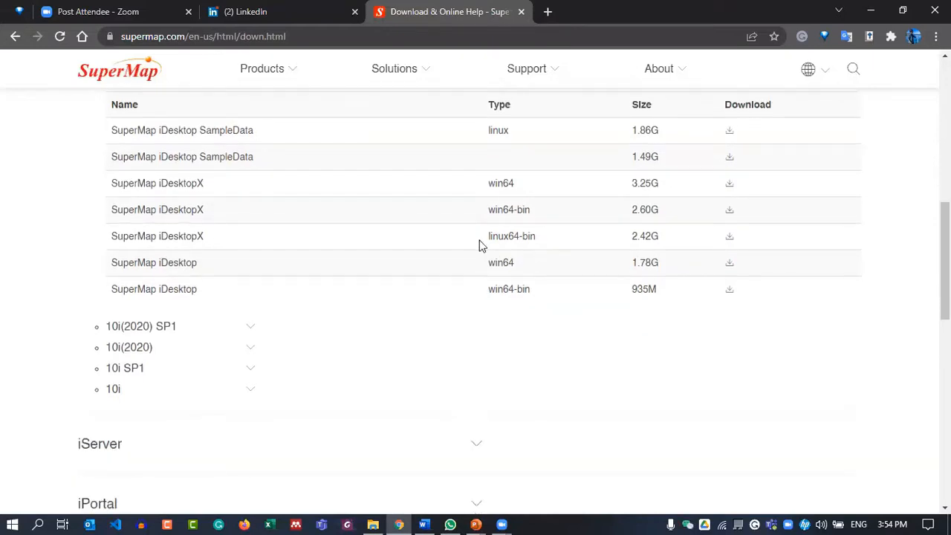
mouse_move(489, 234)
left_mouse_down()
mouse_move(527, 233)
mouse_move(480, 245)
left_mouse_up()
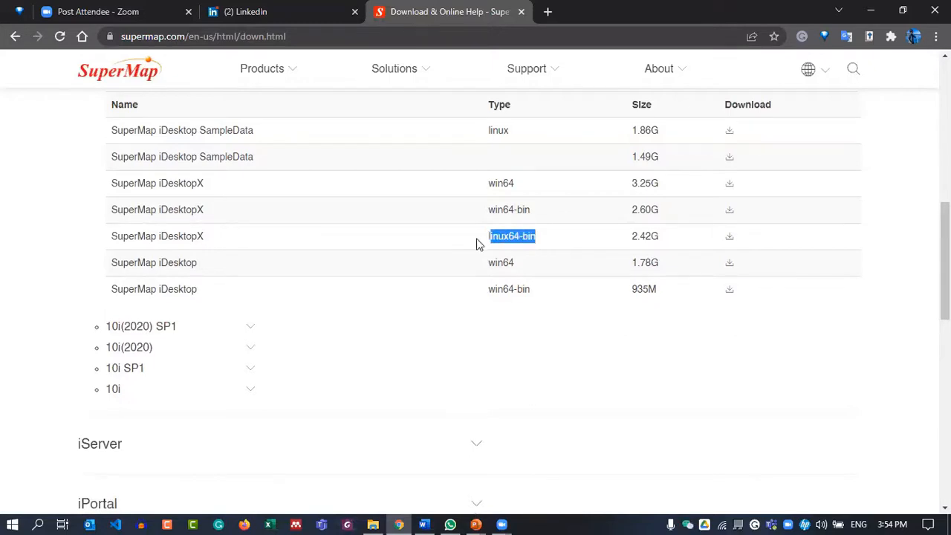
left_click(549, 233)
Expand the iDesktop 10i(2020) SP1 and 10i(2020) package lists, and return to the 10i(2021) packages
scroll(614, 247, "down", 1)
left_click(257, 257)
scroll(295, 251, "down", 3)
left_click(202, 319)
scroll(293, 299, "down", 4)
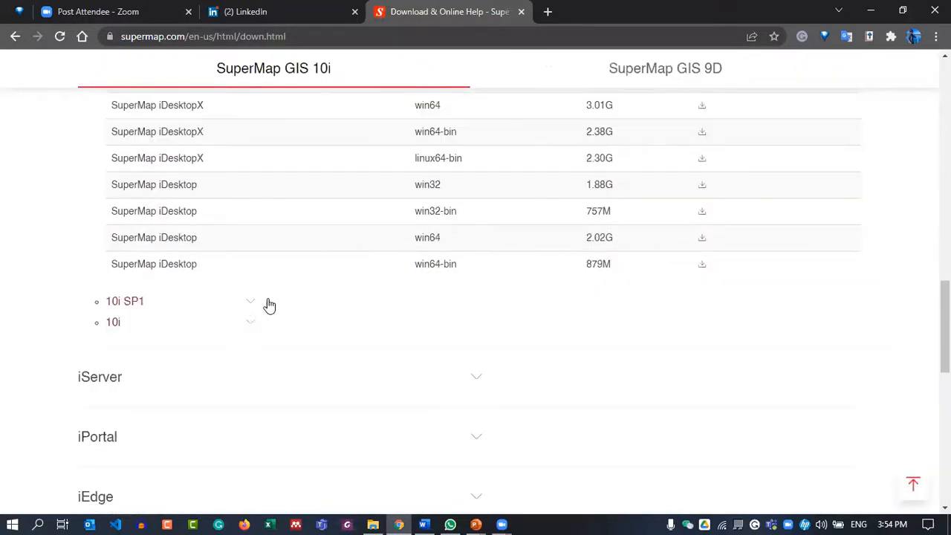
scroll(269, 305, "up", 20)
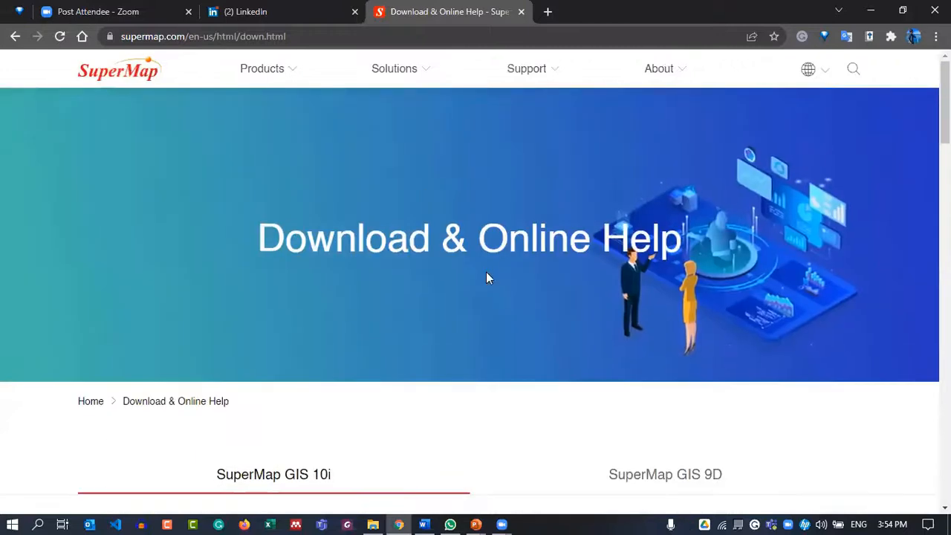
scroll(486, 278, "down", 7)
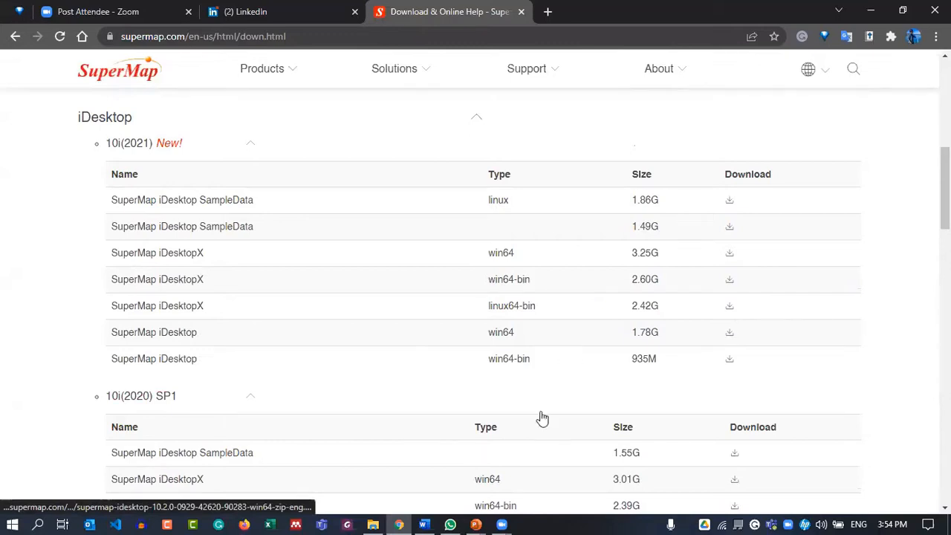
Switch to the iDesktopX.pptx slide show in PowerPoint and show the slide with the setup wizard steps
left_click(476, 524)
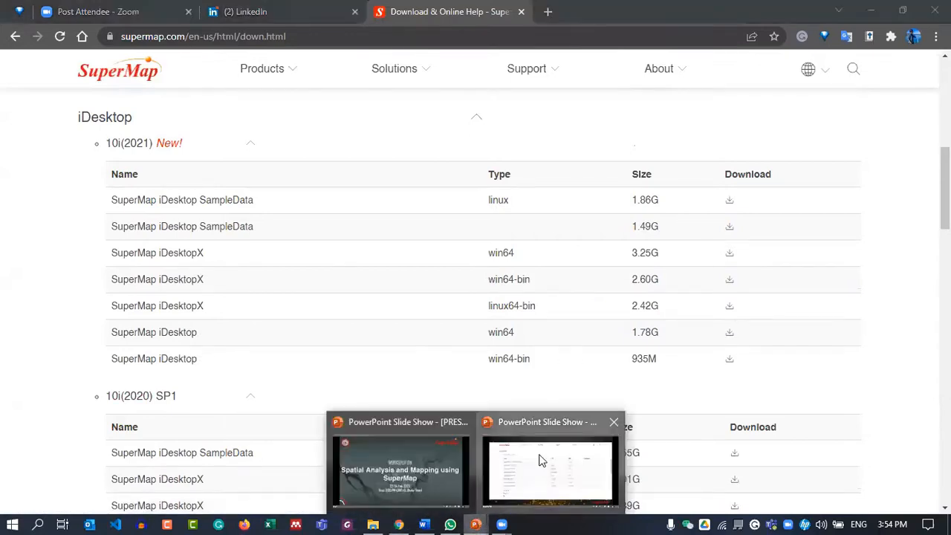
left_click(541, 461)
key("Right")
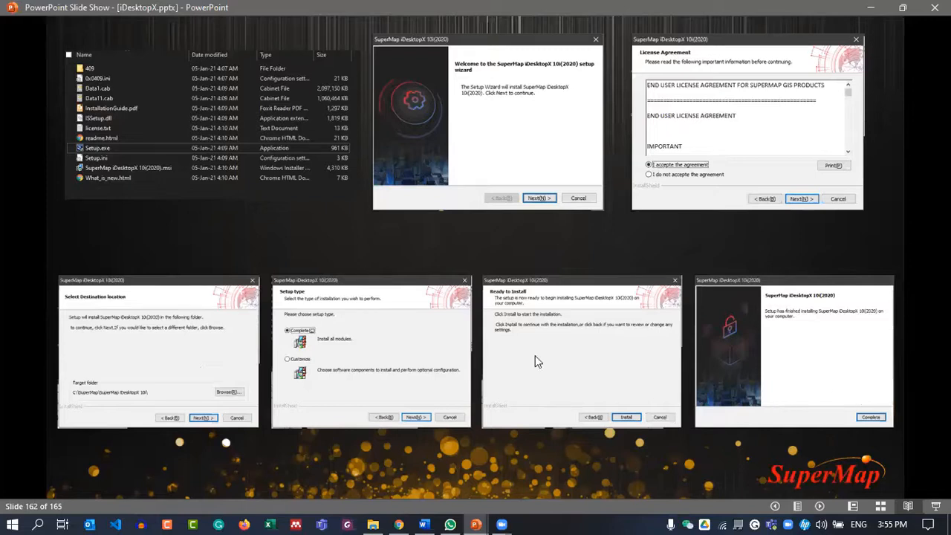
Switch back to the browser and copy the download link of the 10i(2021) SuperMap iDesktop win64 package
left_click(399, 525)
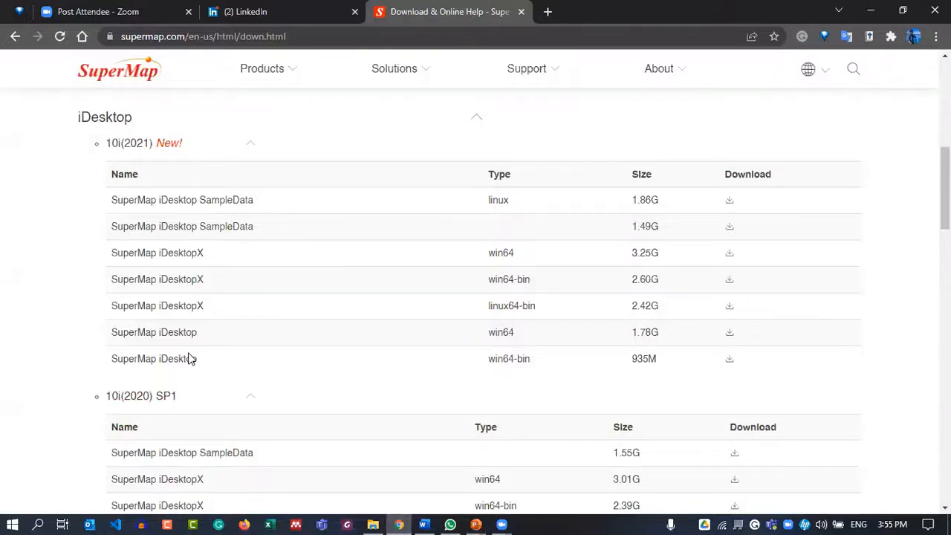
right_click(730, 333)
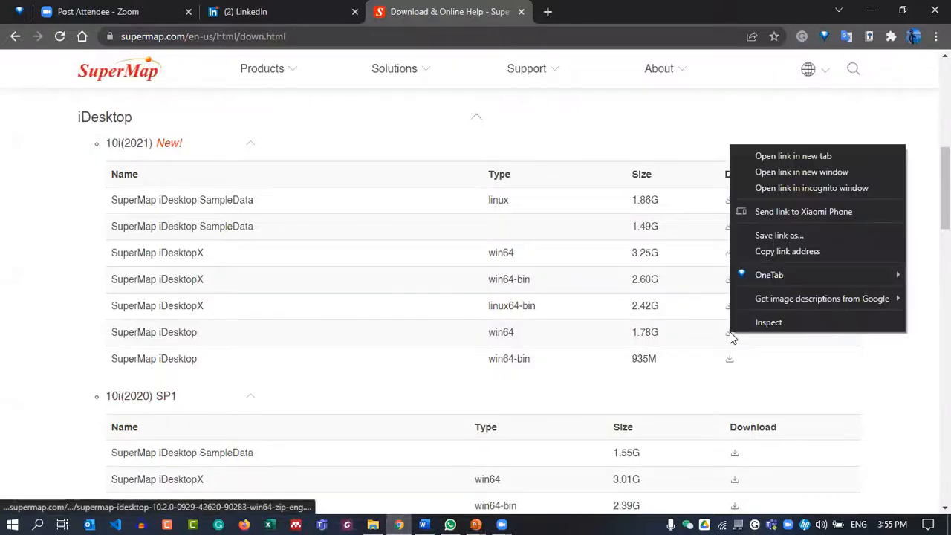
left_click(806, 251)
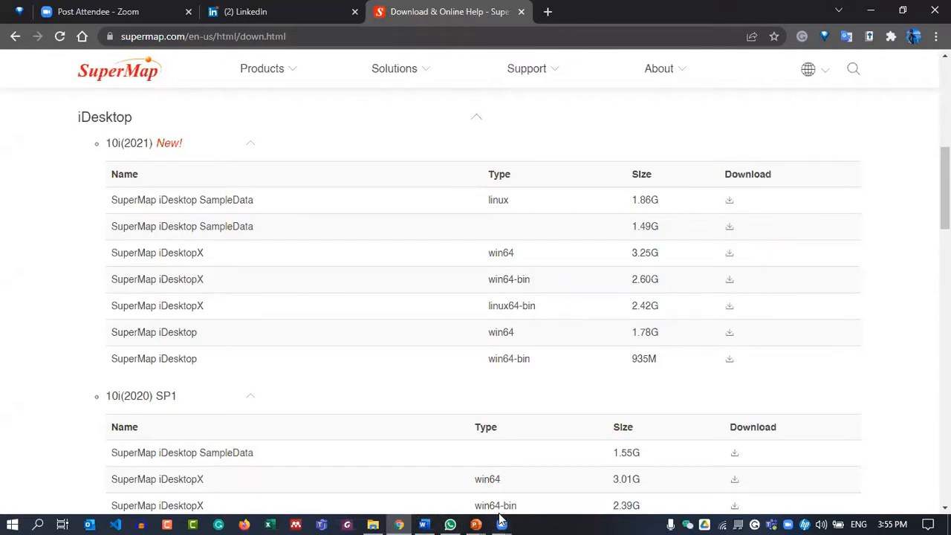
left_click(630, 318)
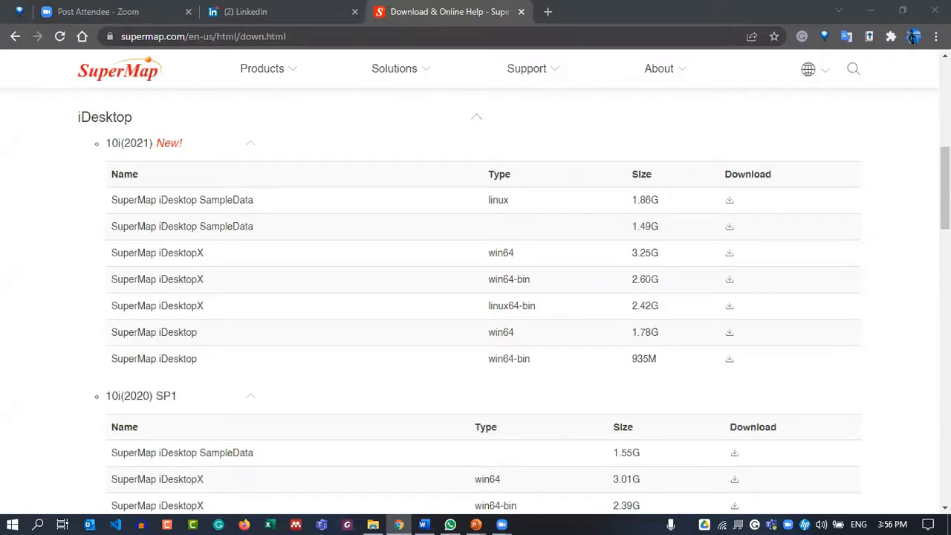
left_click(896, 243)
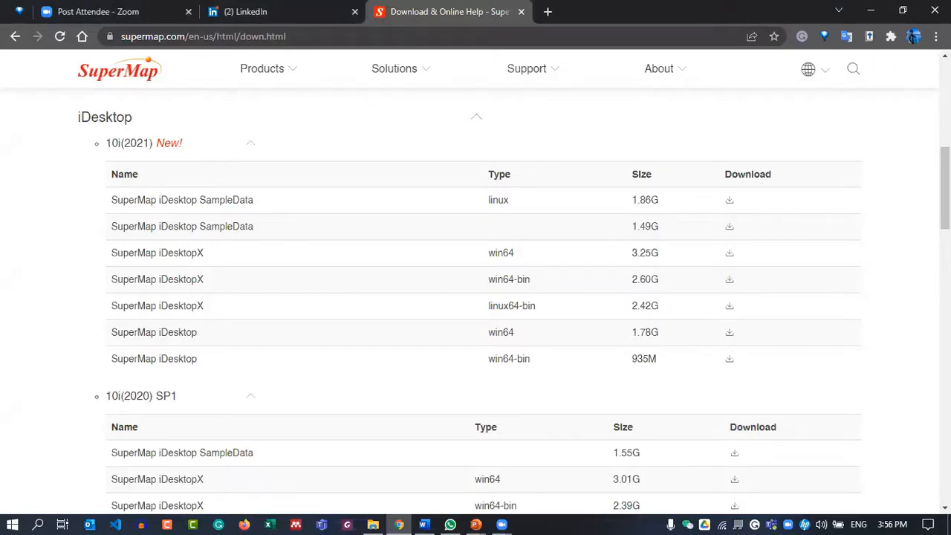
Copy the download link of the 10i(2021) SuperMap iDesktopX win64 package
scroll(520, 297, "down", 1)
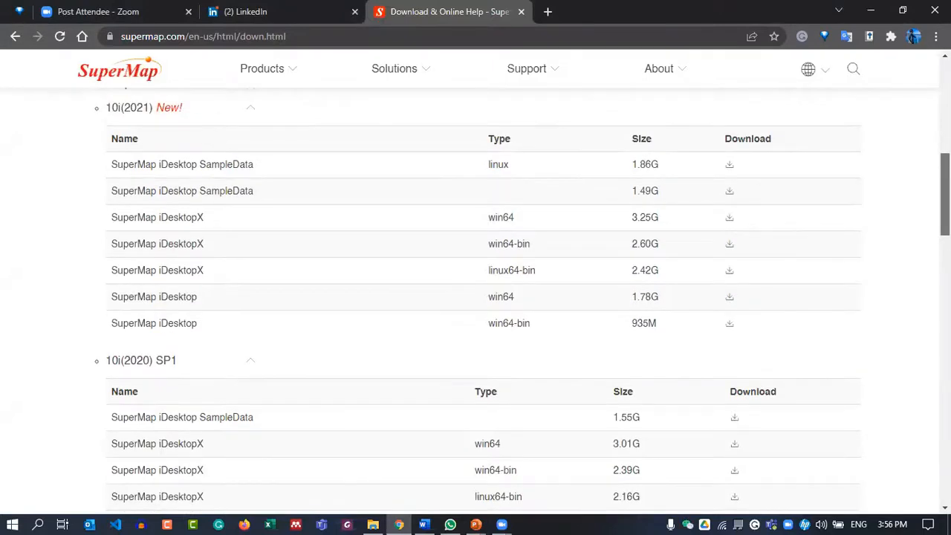
left_click_drag(891, 244, 881, 216)
left_click(890, 224)
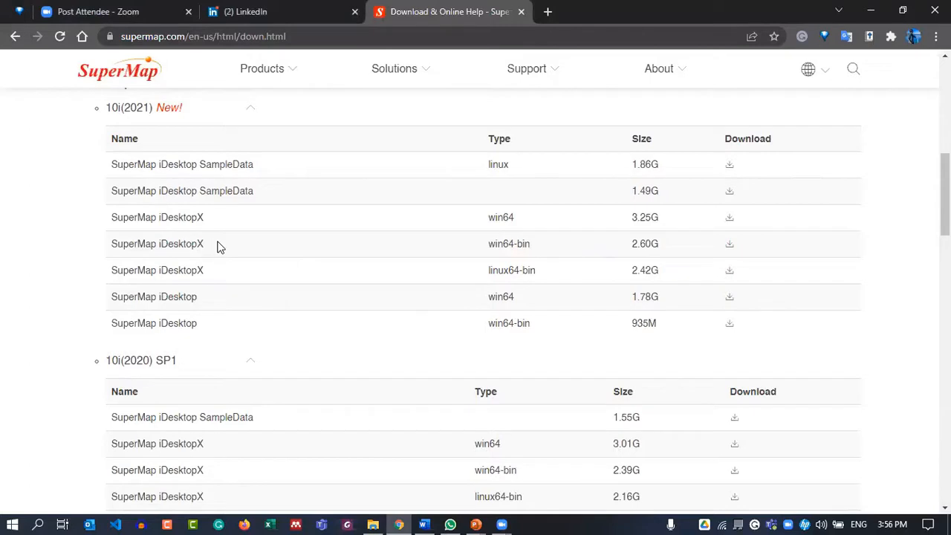
right_click(729, 217)
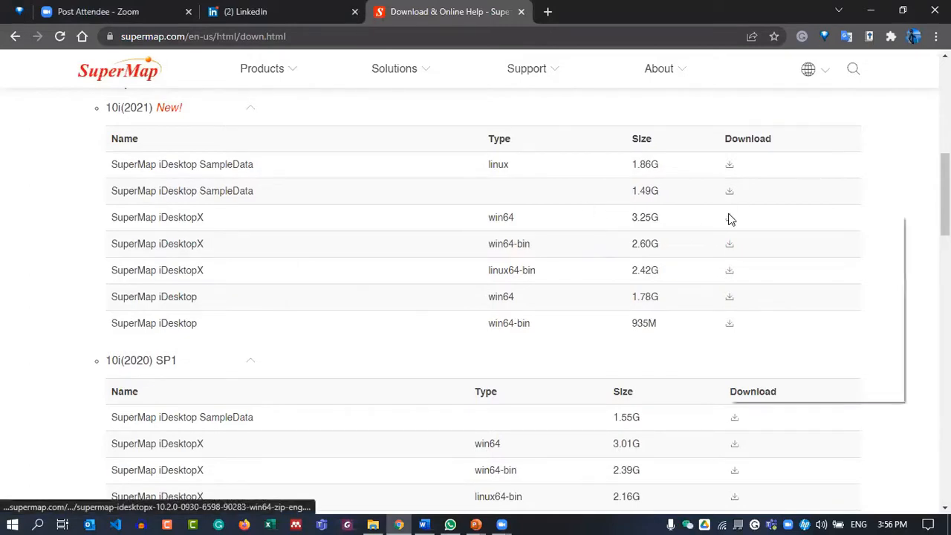
left_click(771, 319)
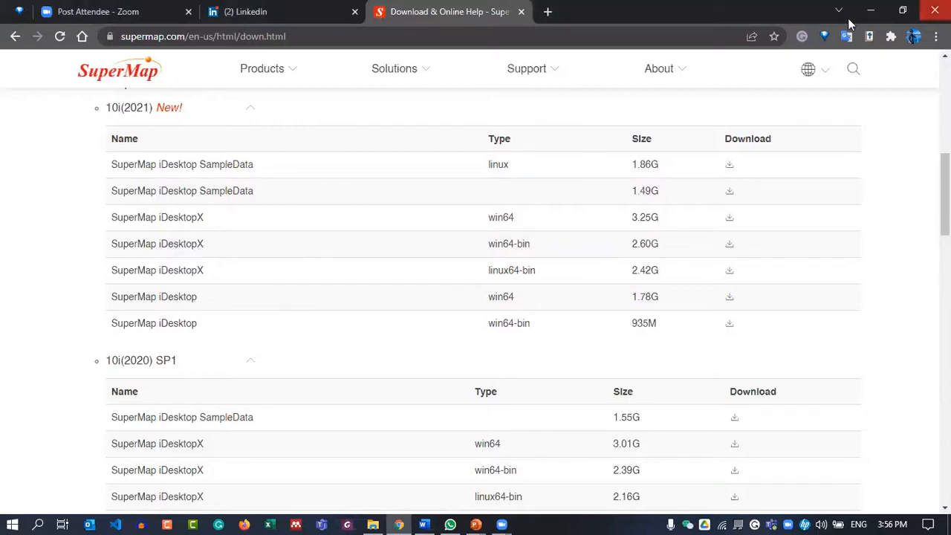
Minimize the browser and switch to the 3 DAYS WORKSHOP SCHEDULE document in Word
left_click(871, 11)
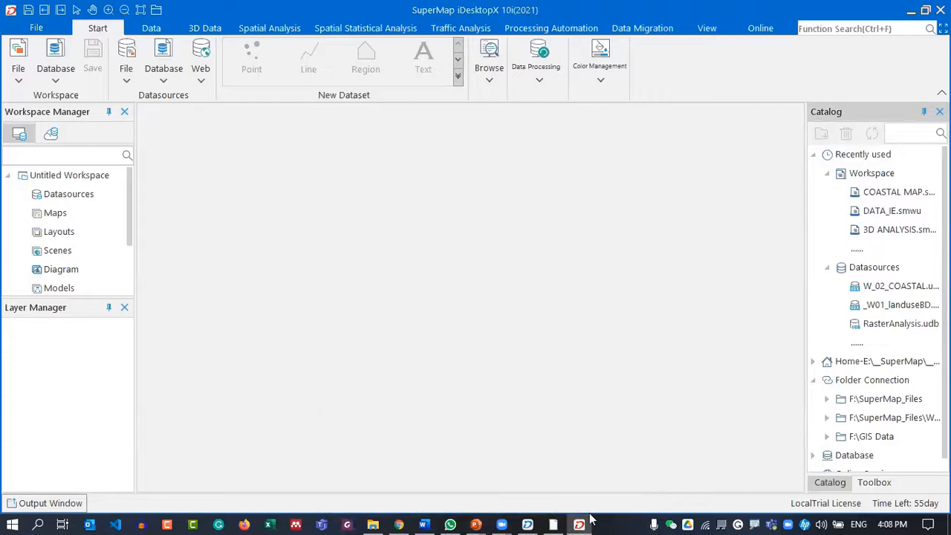
left_click(423, 525)
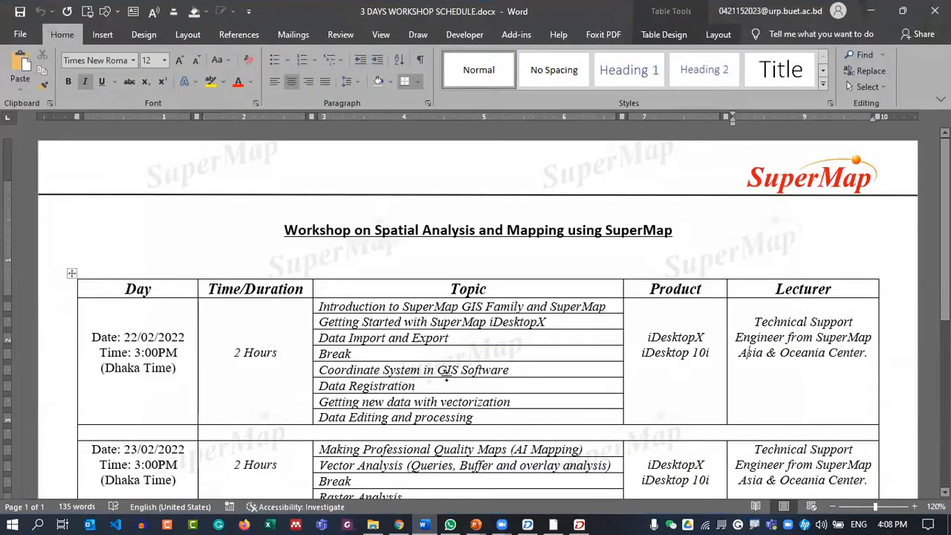
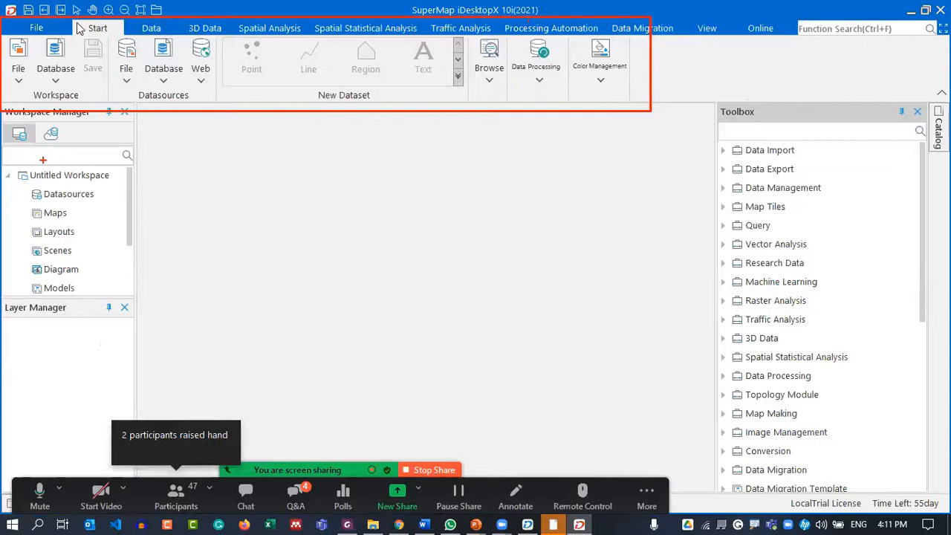
Mark the Workspace Manager and Layer Manager area and the Toolbox with rectangle annotations, and stop annotating
mouse_move(1, 99)
left_mouse_down()
mouse_move(107, 266)
mouse_move(145, 464)
left_mouse_up()
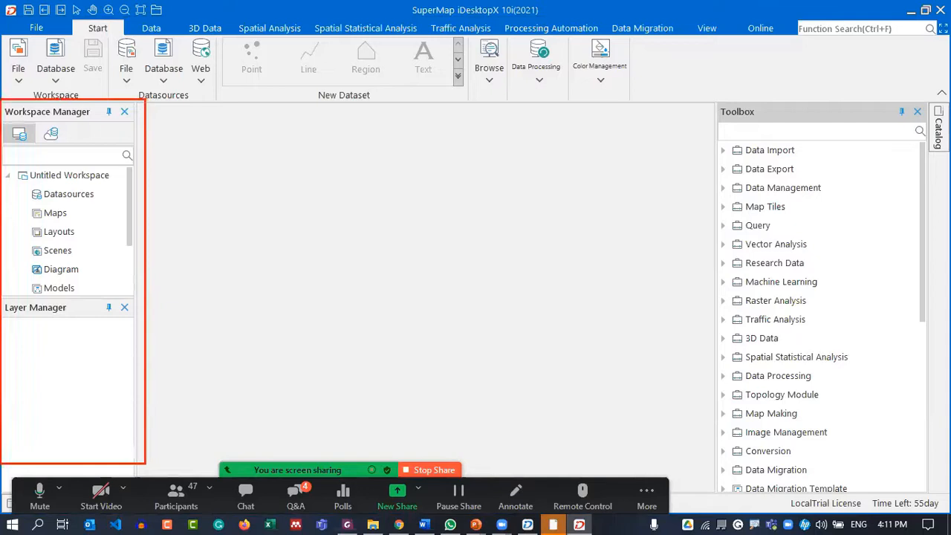
mouse_move(701, 99)
left_mouse_down()
mouse_move(722, 118)
mouse_move(891, 501)
mouse_move(947, 511)
left_mouse_up()
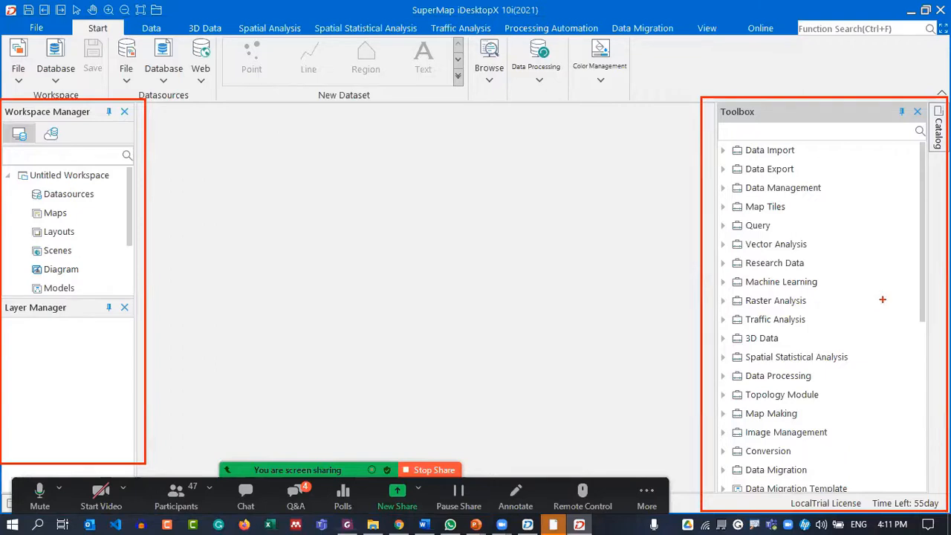
key("Escape")
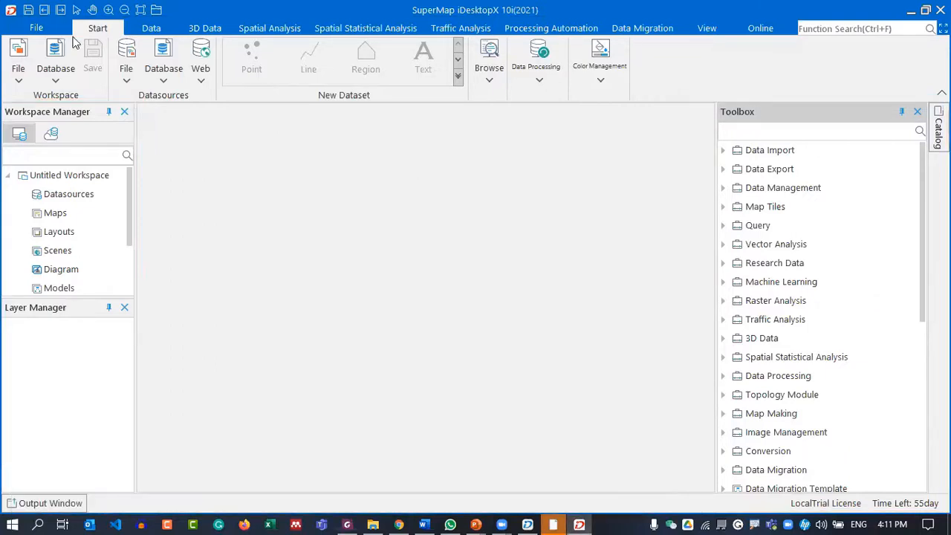
Review the Data, 3D Data, Spatial Analysis, Spatial Statistical Analysis, Traffic Analysis, Processing Automation, Data Migration, View and Online commands in SuperMap iDesktopX
left_click(151, 28)
left_click(204, 30)
double_click(298, 10)
double_click(329, 12)
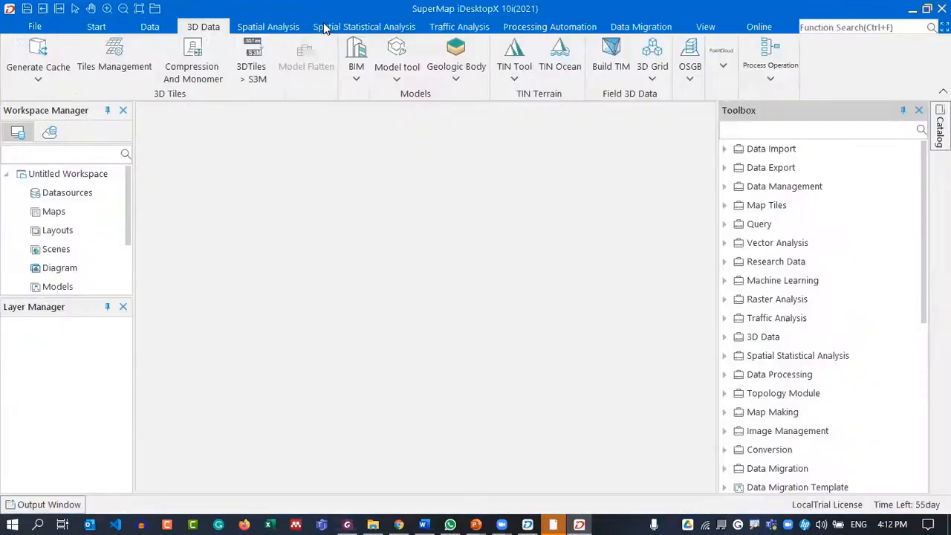
left_click(264, 29)
left_click(357, 27)
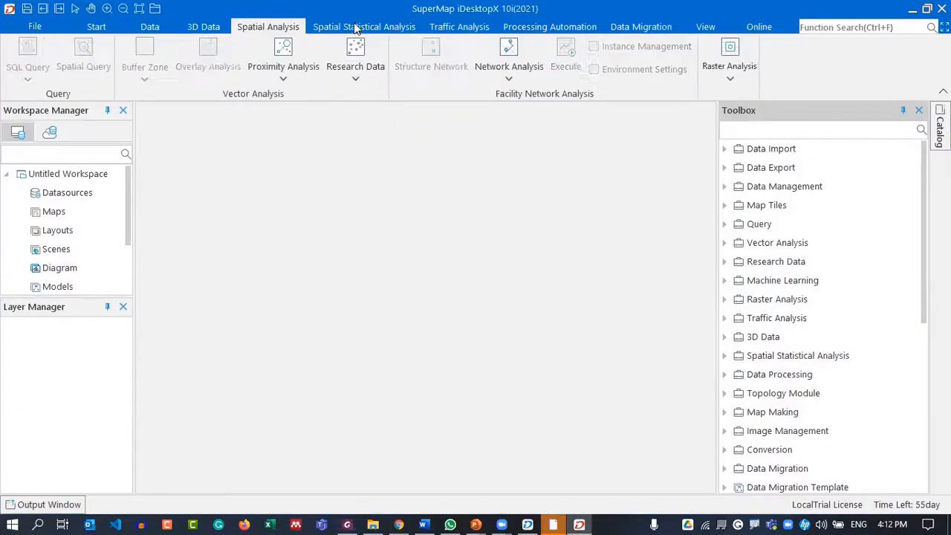
left_click(439, 31)
left_click(524, 28)
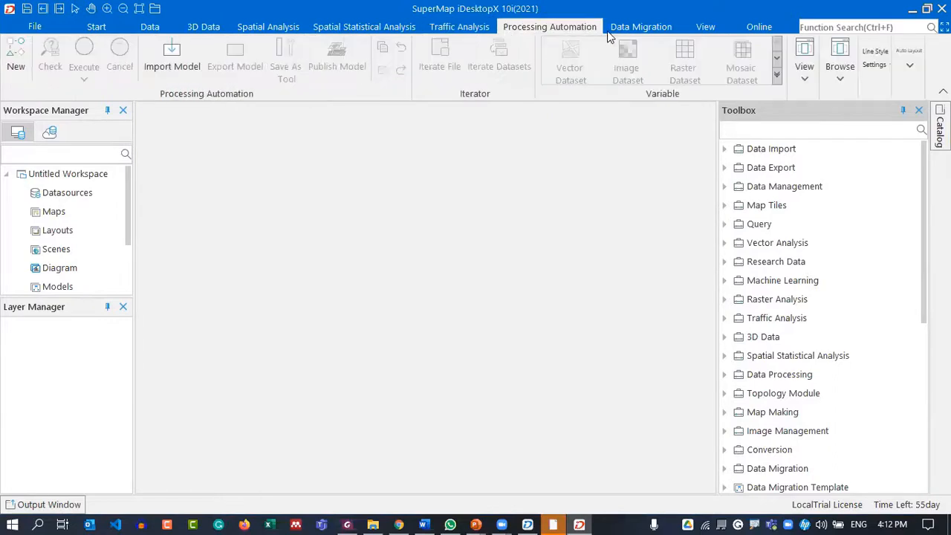
left_click(638, 27)
left_click(718, 28)
left_click(758, 29)
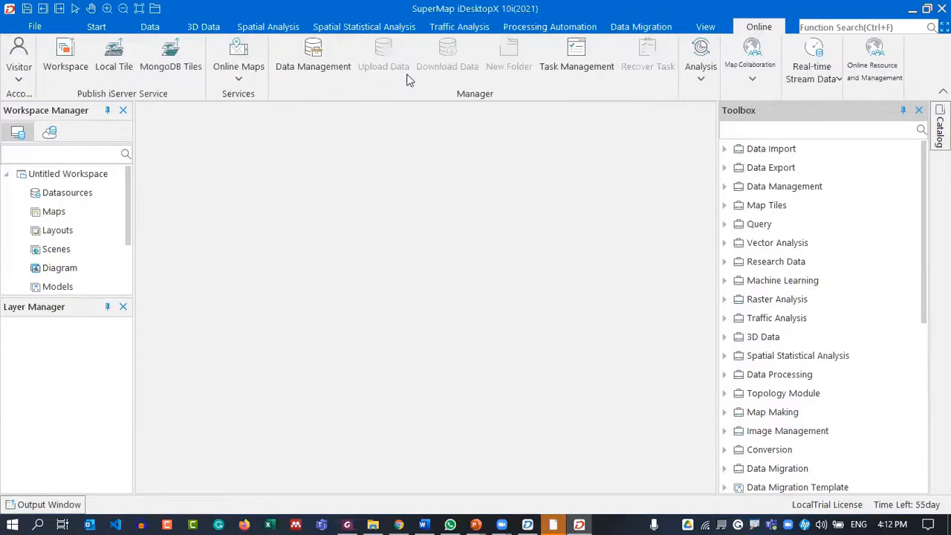
Review the ribbon's command groups once more from Start and Data through Data Migration, View and Online, and return to the Start commands
left_click(90, 31)
left_click(147, 34)
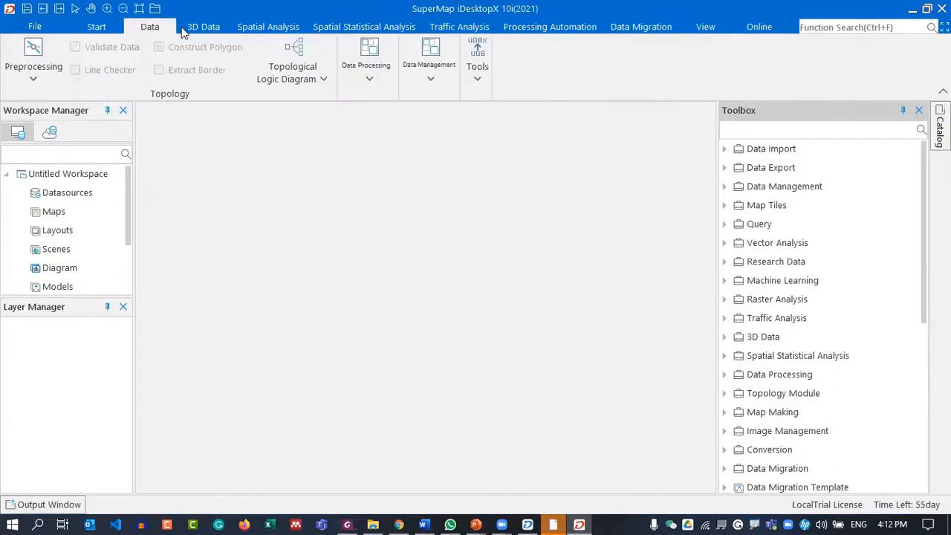
left_click(217, 37)
left_click(273, 28)
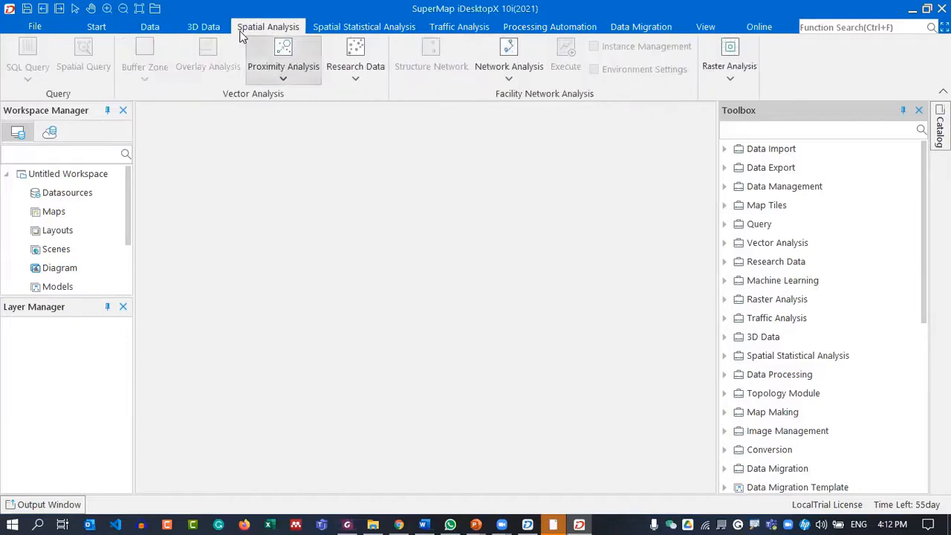
left_click(327, 29)
left_click(461, 34)
left_click(518, 30)
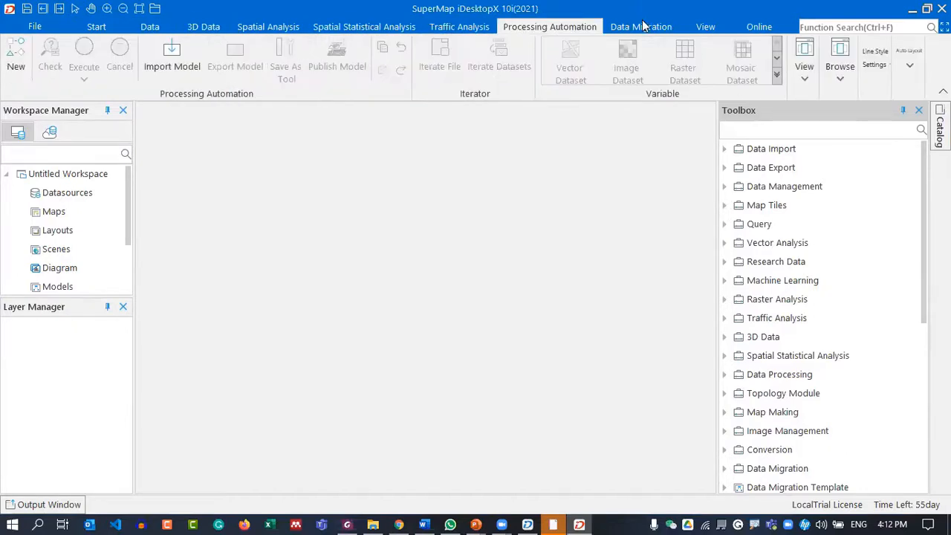
left_click(645, 26)
left_click(715, 28)
left_click(758, 26)
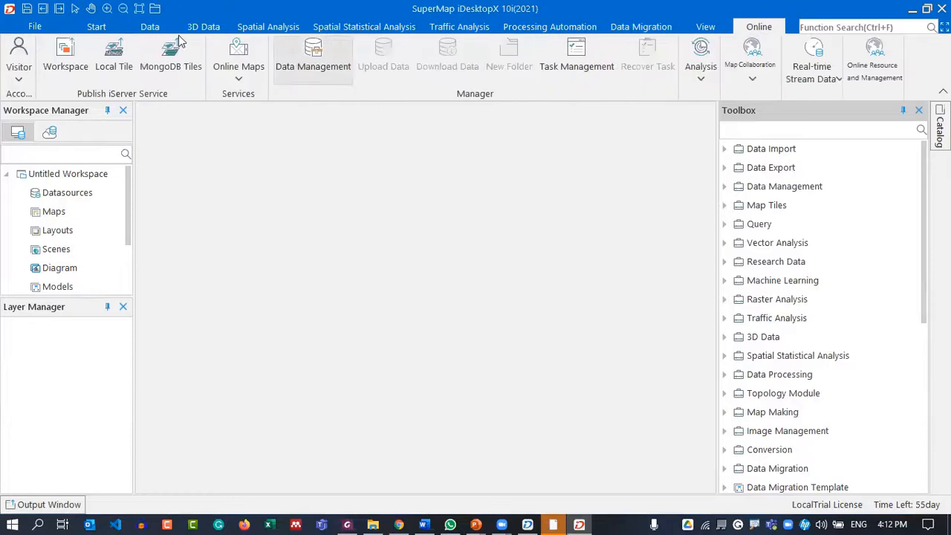
left_click(99, 30)
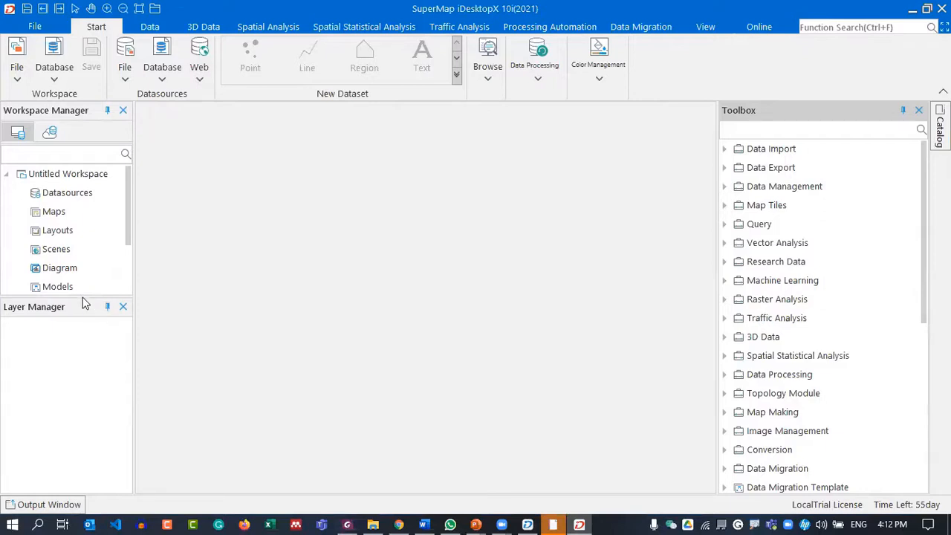
Enlarge the Workspace Manager and go through its nodes from Untitled Workspace and Datasources down to Table and Resources
left_click_drag(83, 299, 89, 373)
left_click_drag(132, 305, 197, 310)
left_click(75, 174)
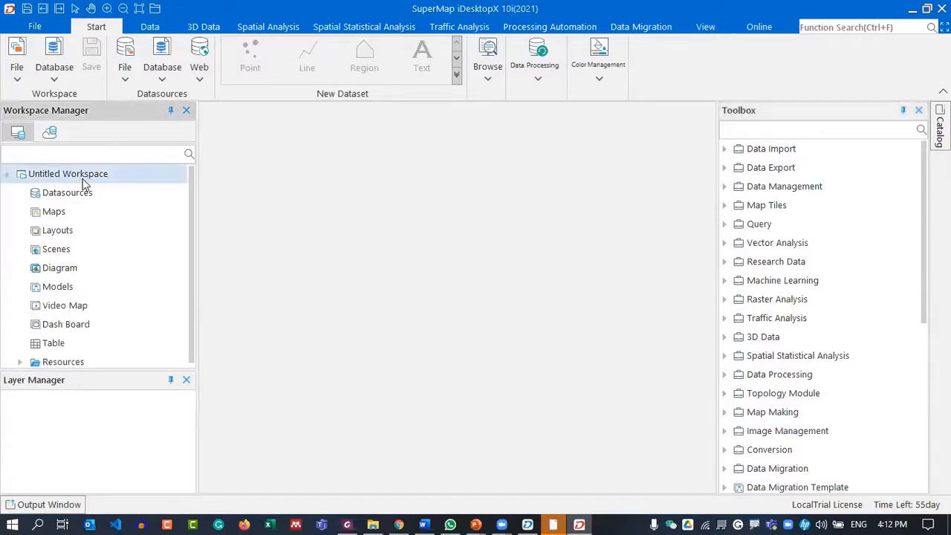
left_click(85, 195)
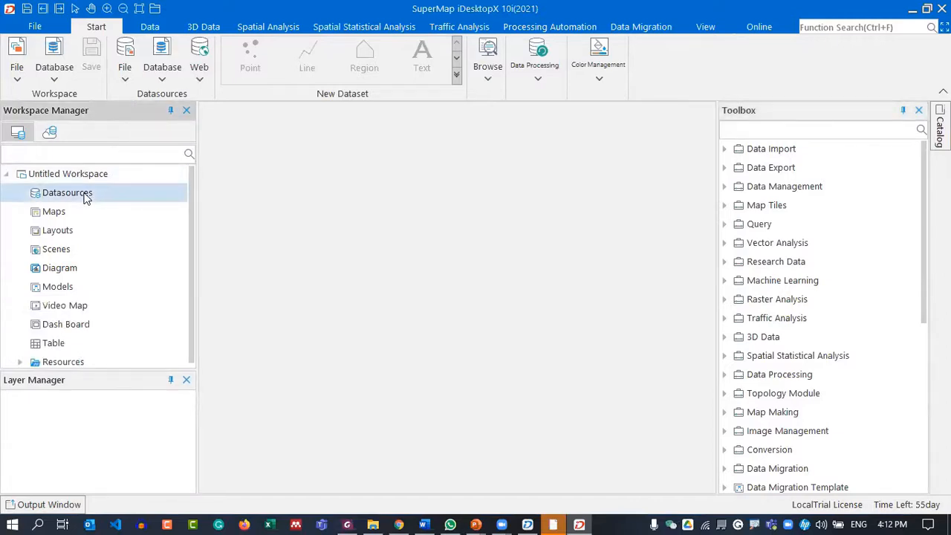
left_click(67, 212)
left_click(81, 236)
left_click(78, 253)
left_click(94, 269)
left_click(97, 288)
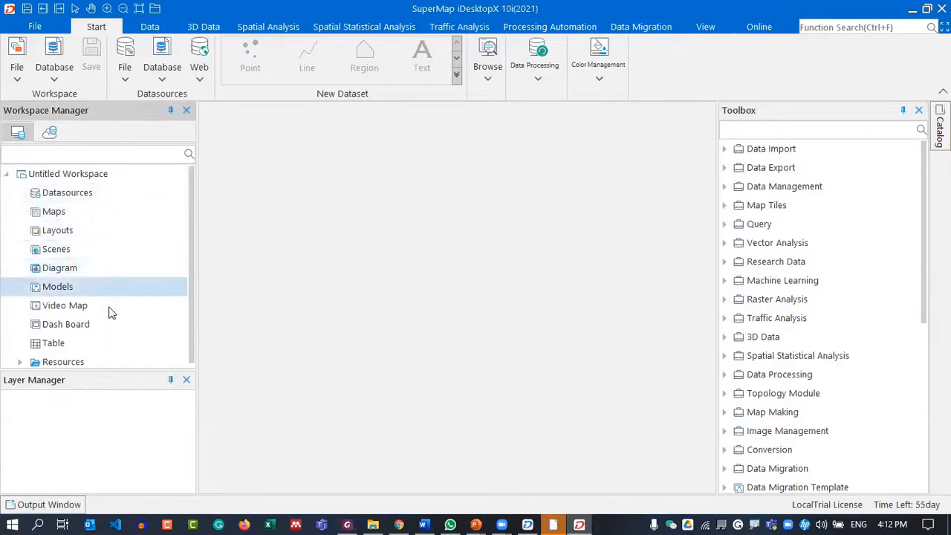
left_click(113, 304)
left_click(108, 321)
left_click(78, 343)
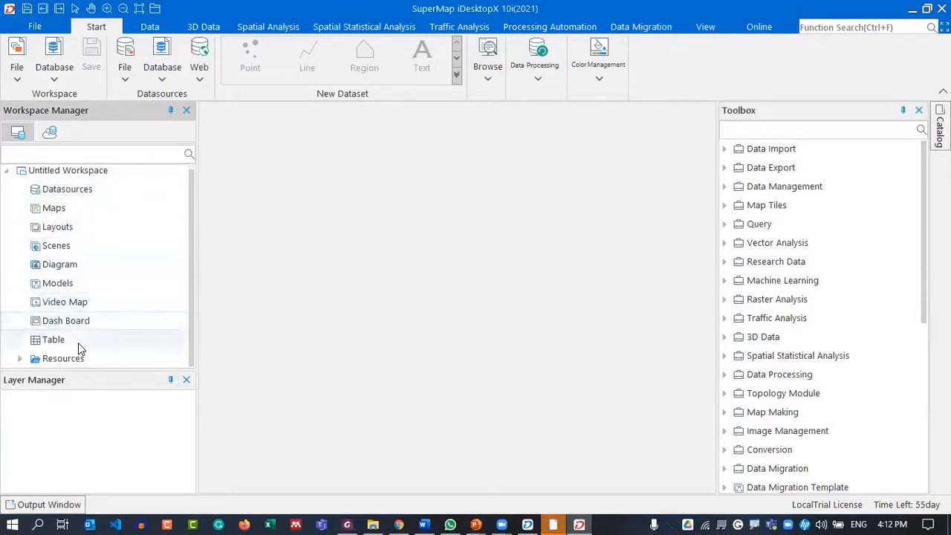
left_click(74, 359)
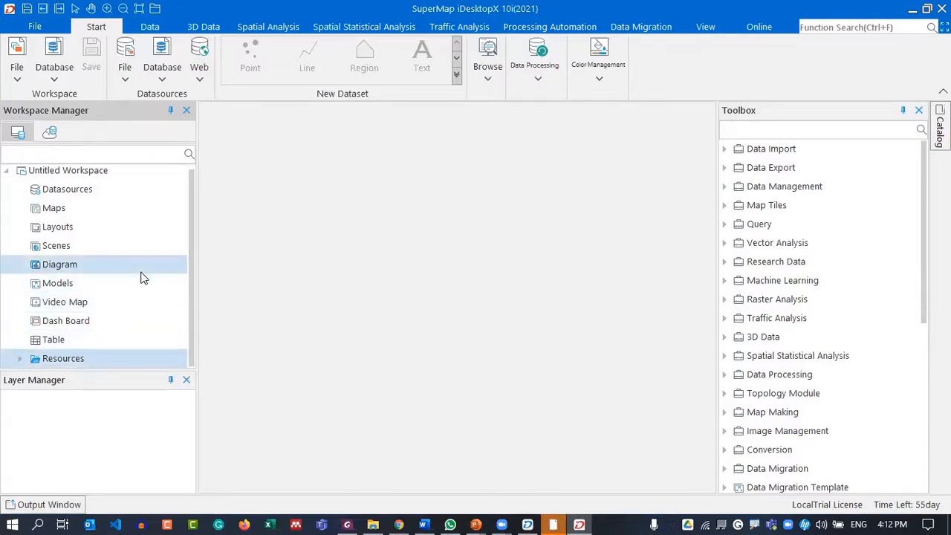
Start a new file datasource in the workspace and browse to the KATHMANDU UNIVERSITY folder under F:\SuperMap_Files\WEBINAR & WORKSHOP
left_click(122, 198)
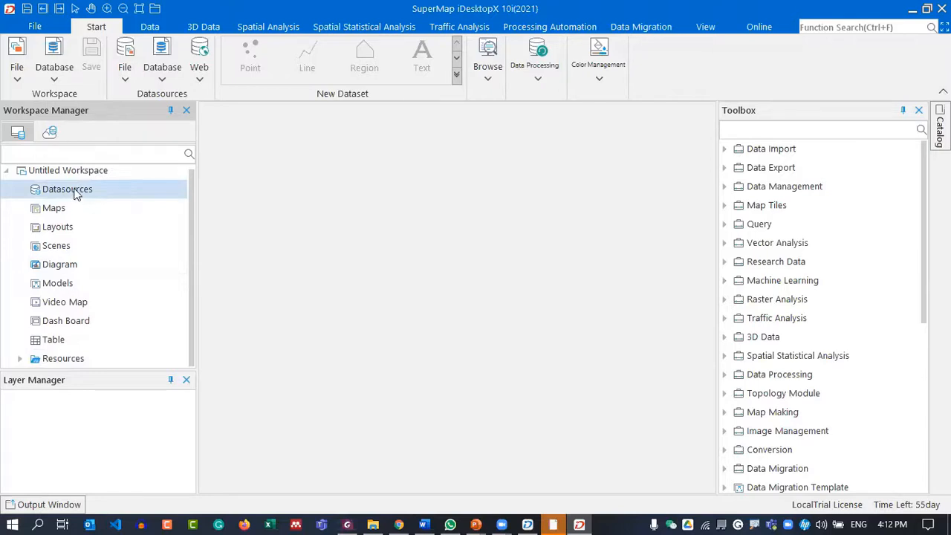
right_click(88, 197)
right_click(100, 187)
left_click(171, 265)
left_click_drag(526, 99, 467, 94)
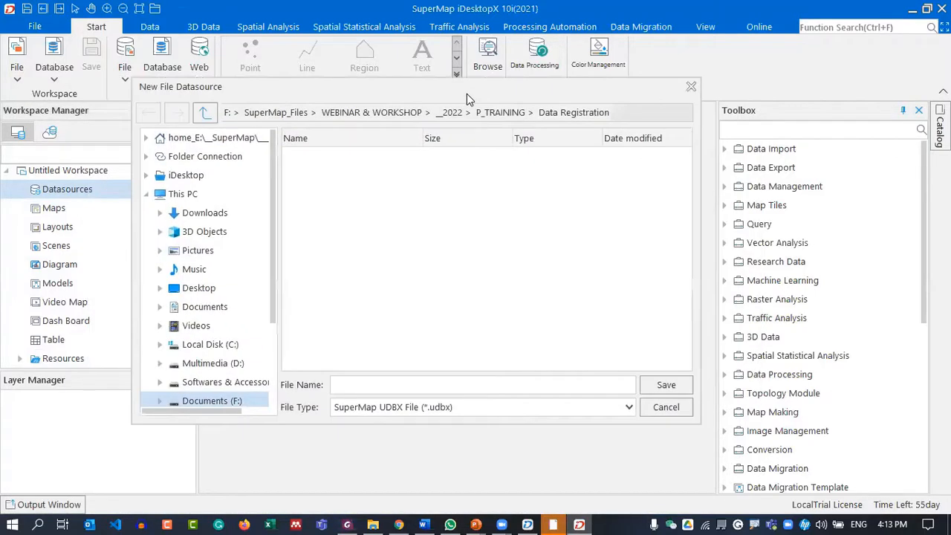
left_click(368, 113)
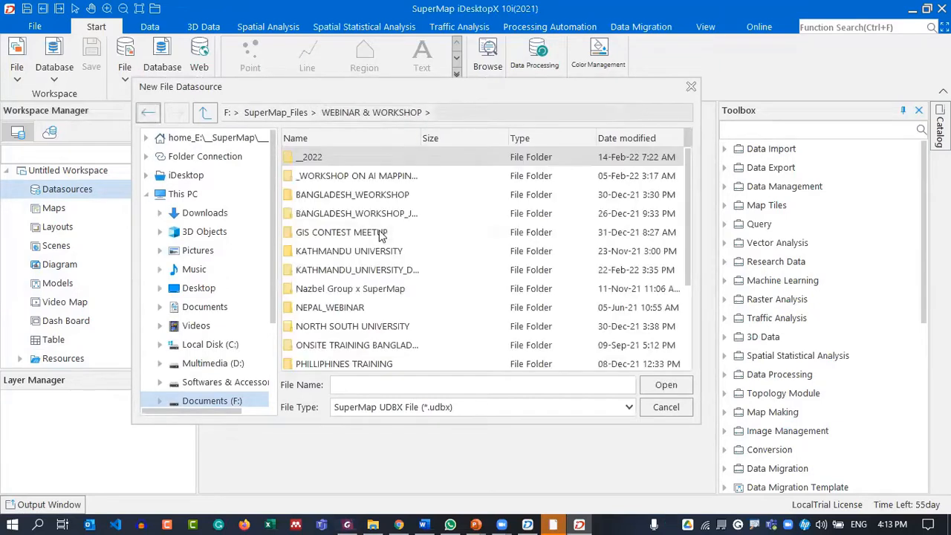
double_click(358, 156)
left_click(372, 114)
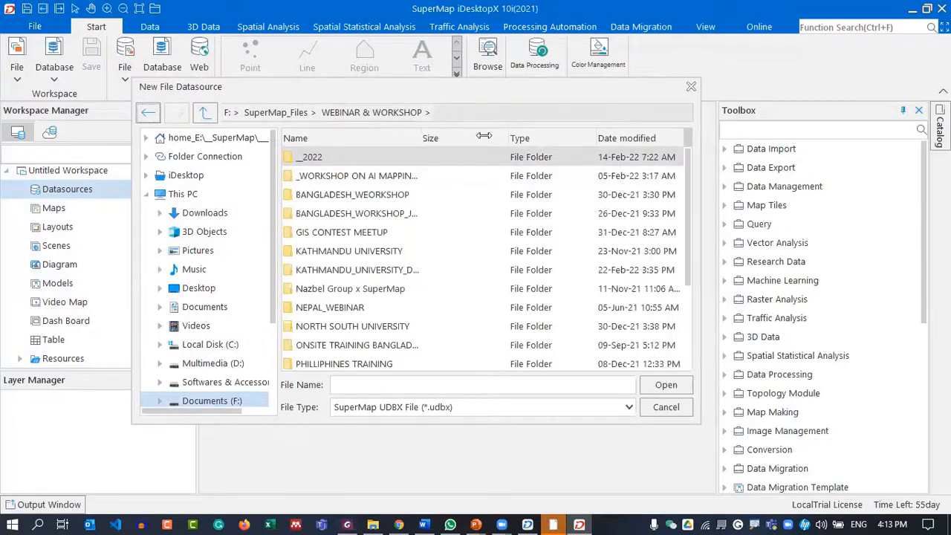
left_click_drag(419, 138, 483, 137)
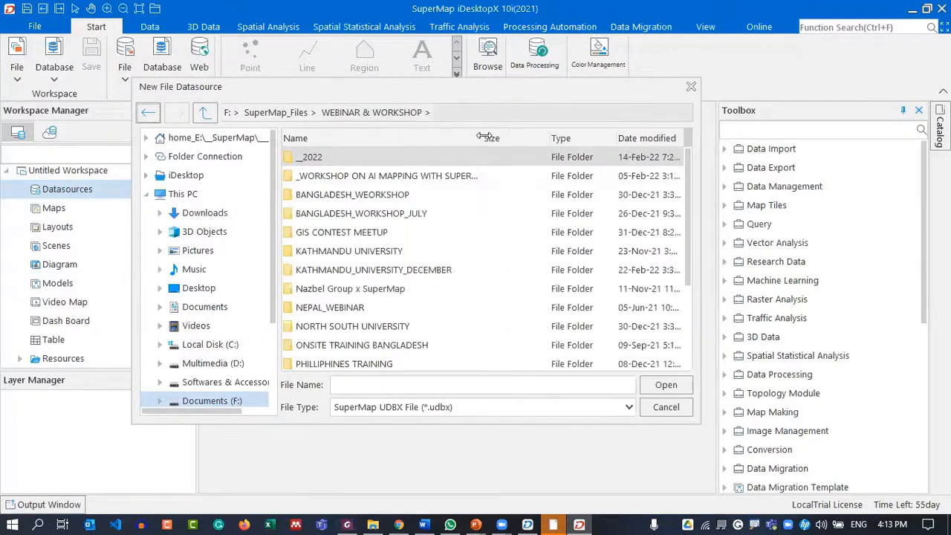
double_click(364, 269)
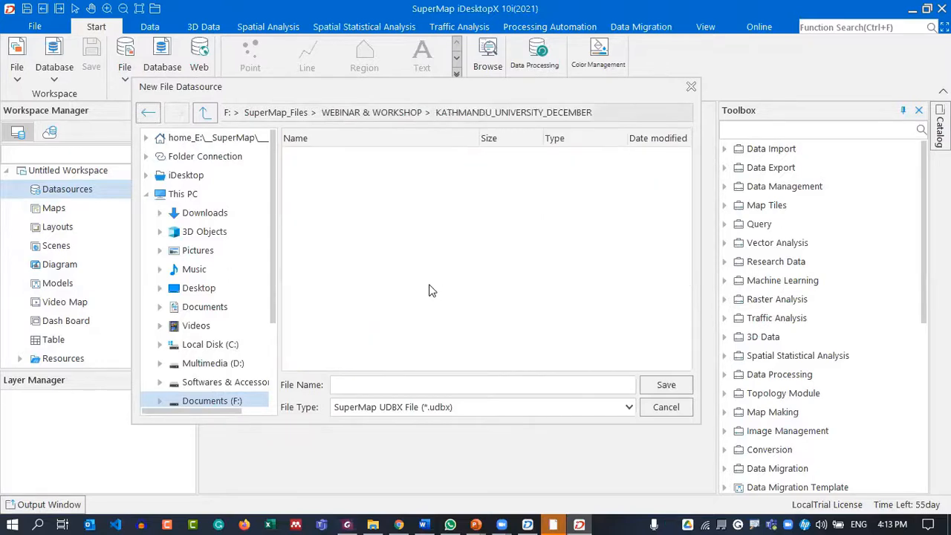
left_click(396, 113)
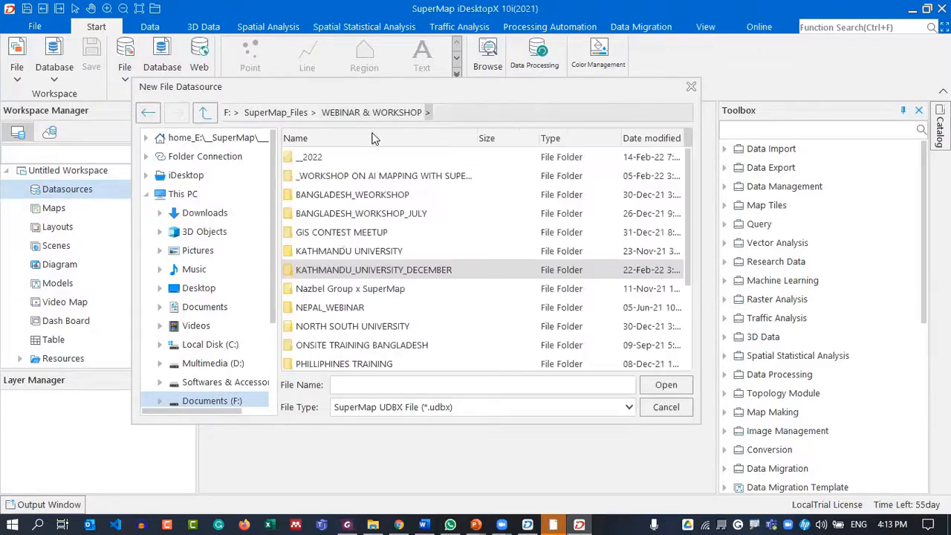
double_click(340, 253)
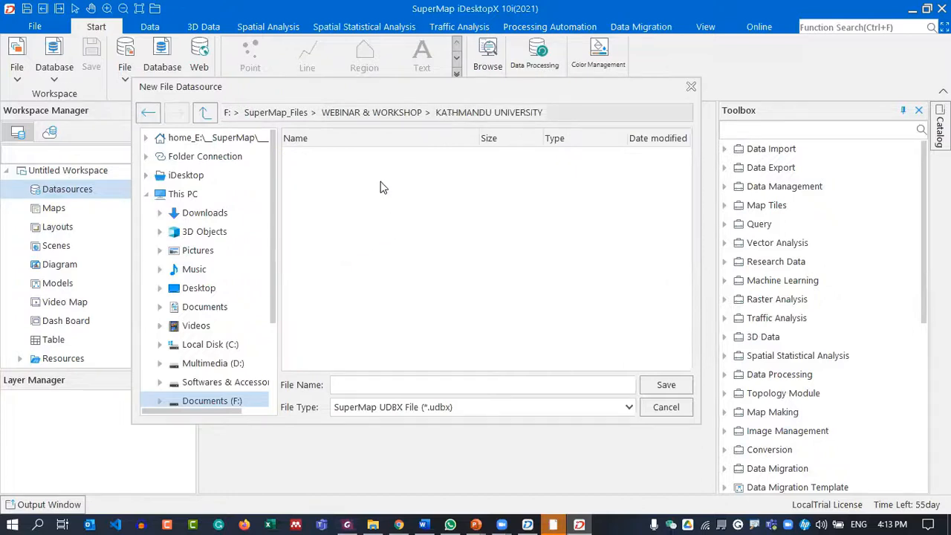
Create a folder named TRAINING_DATASET inside KATHMANDU UNIVERSITY and open it
right_click(381, 183)
left_click(425, 255)
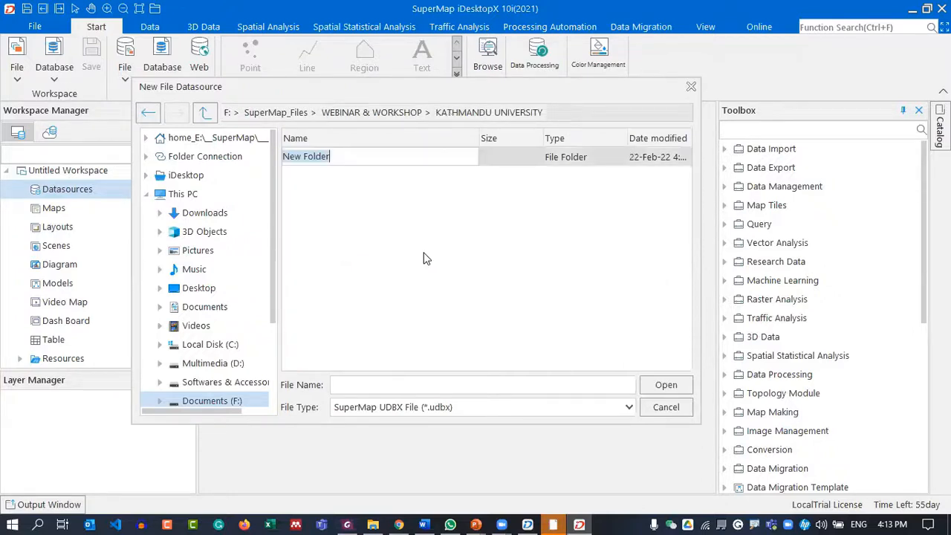
key("BackSpace")
type("TRAINING")
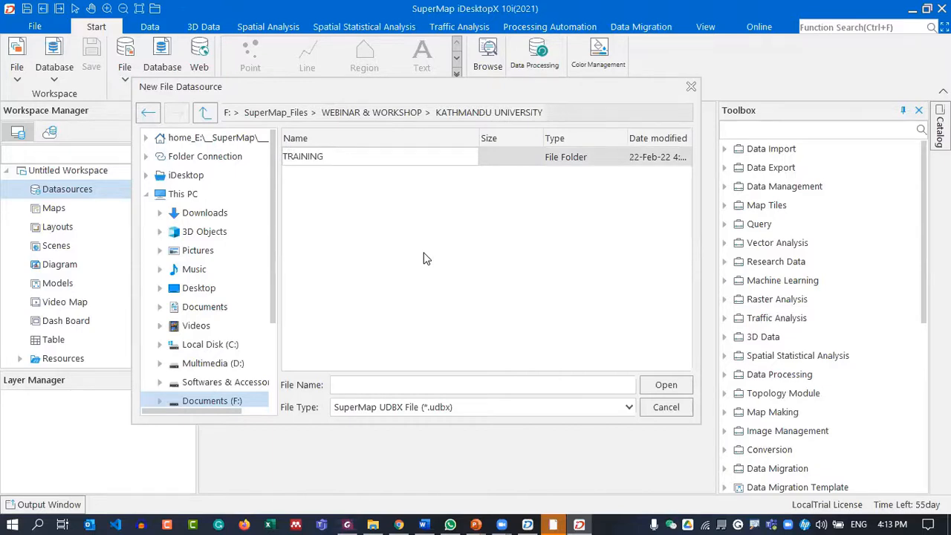
type("_DATASET")
key("Return")
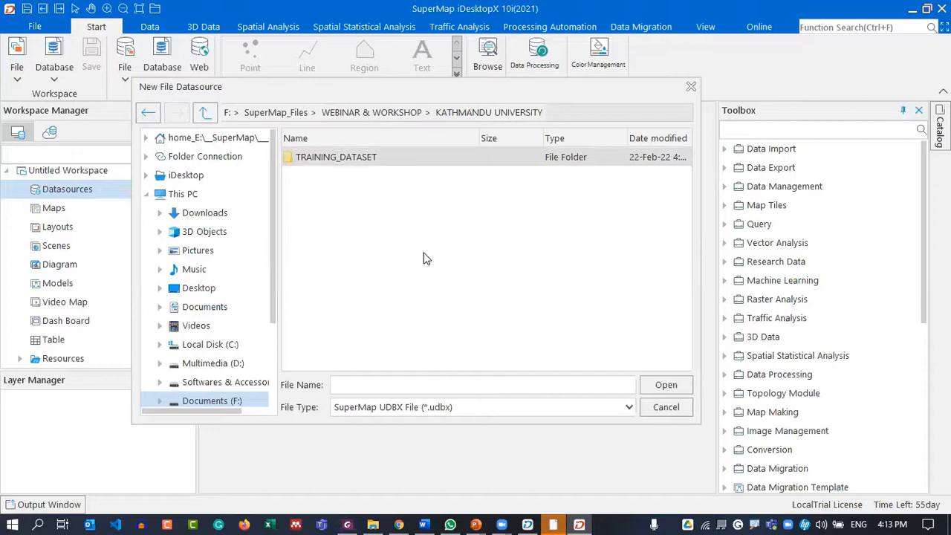
double_click(376, 154)
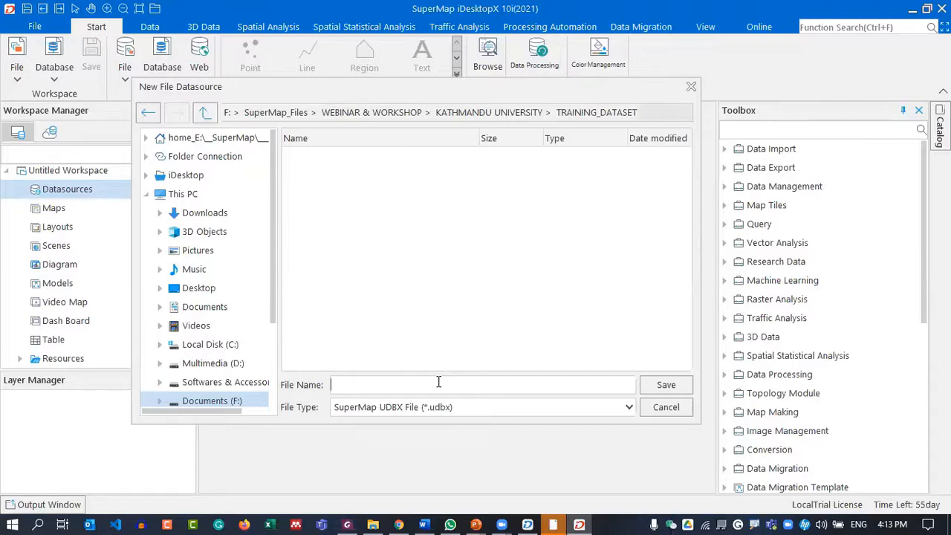
Save the new datasource in TRAINING_DATASET as Coordinate with the file type SuperMap UDBX File (*.udbx)
type("Coordinate")
left_click(401, 409)
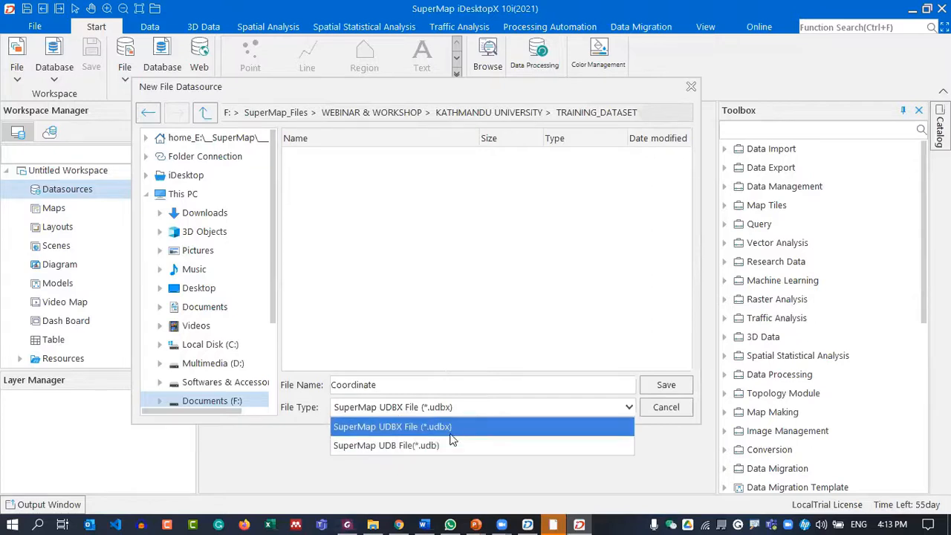
left_click(418, 427)
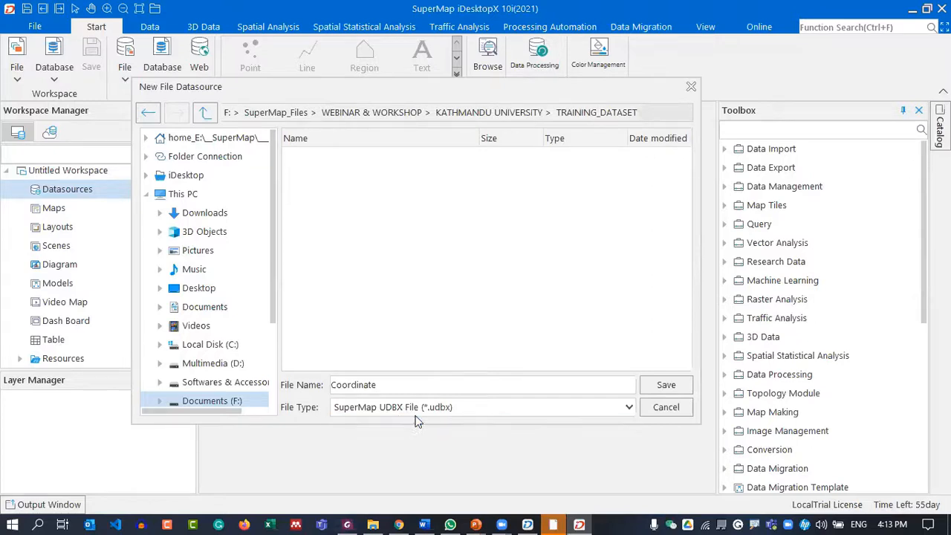
left_click(667, 384)
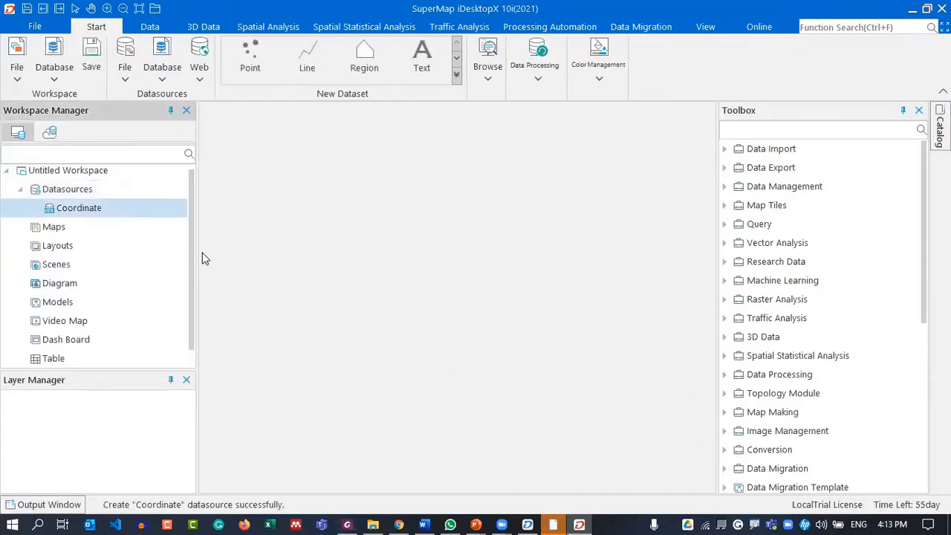
Open the properties of the Coordinate datasource and display its coordinate system information
right_click(92, 211)
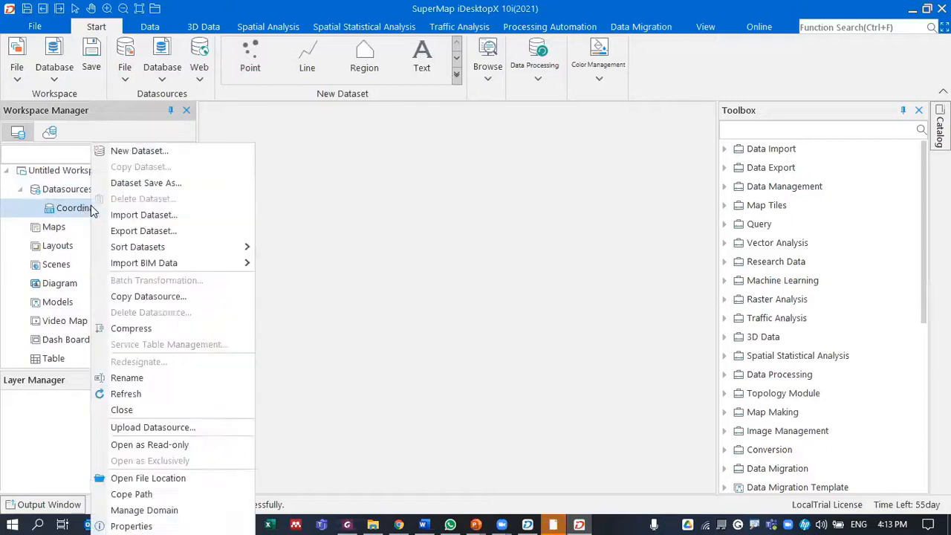
left_click(167, 525)
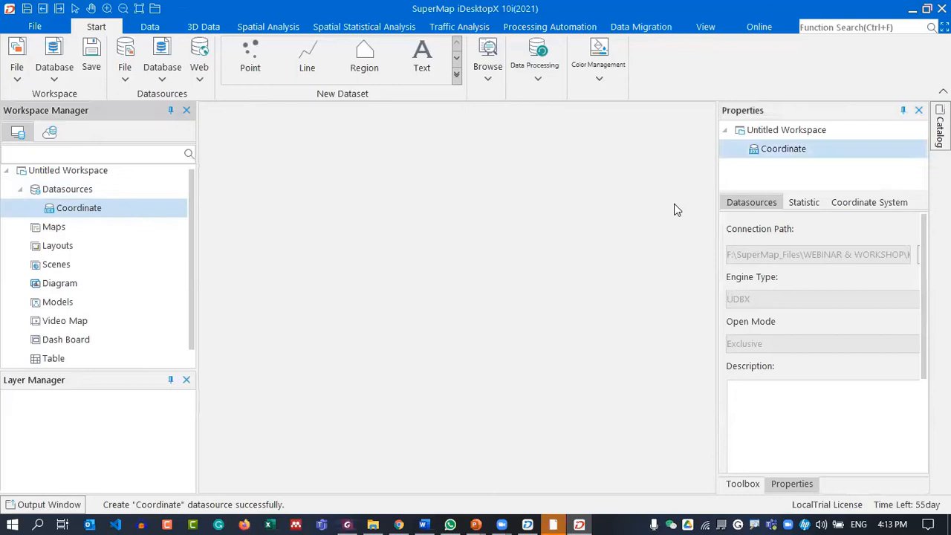
left_click(862, 205)
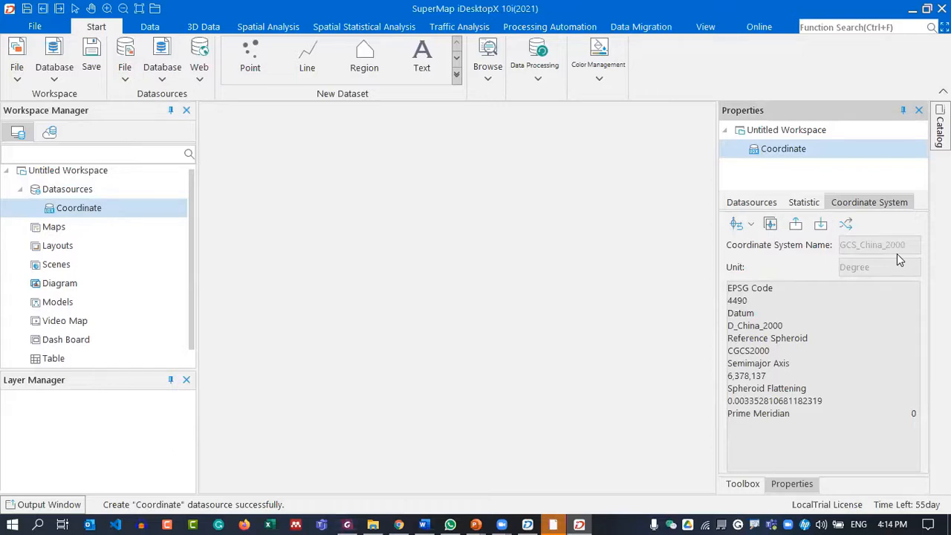
left_click(847, 226)
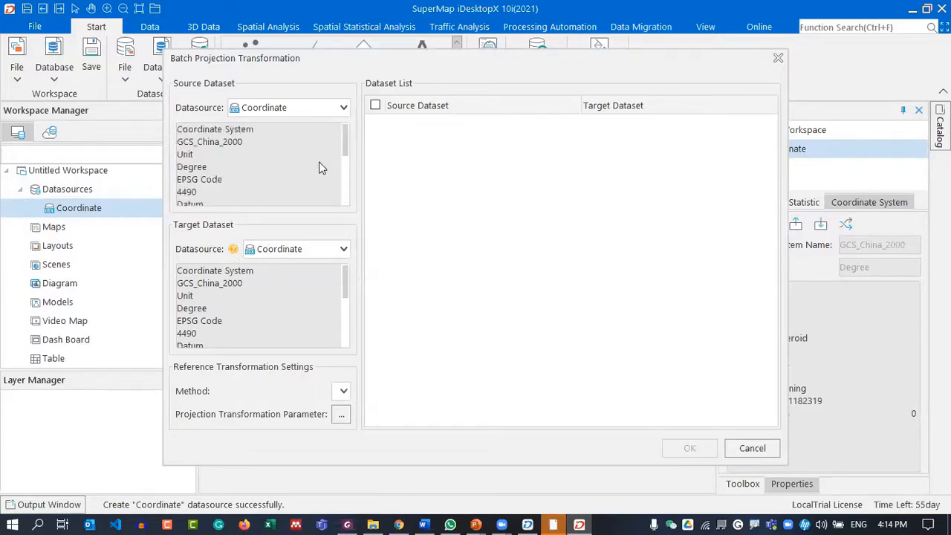
scroll(267, 151, "down", 3)
scroll(267, 151, "up", 3)
left_click(778, 58)
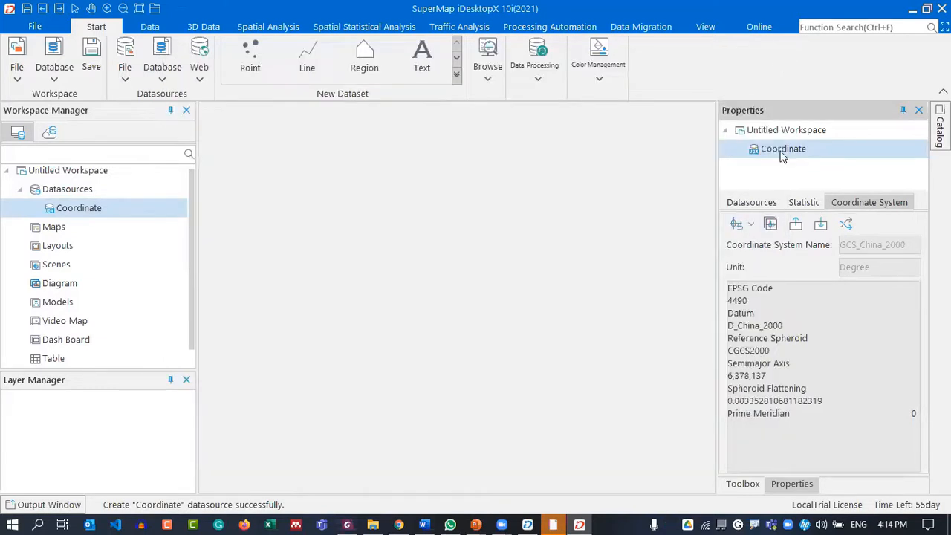
Set the Coordinate datasource's coordinate system to GCS_WGS 1984 and apply the projection to all its datasets
left_click(750, 226)
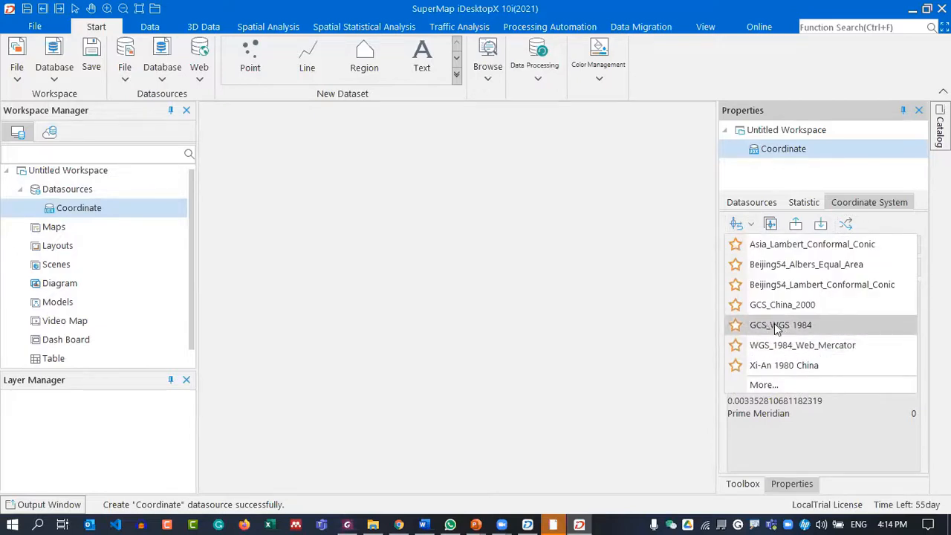
left_click(809, 334)
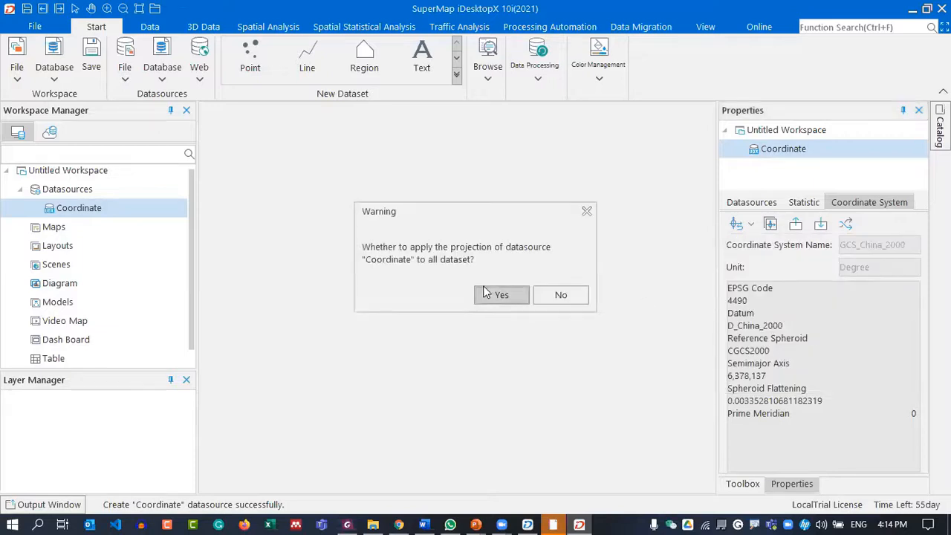
left_click(494, 296)
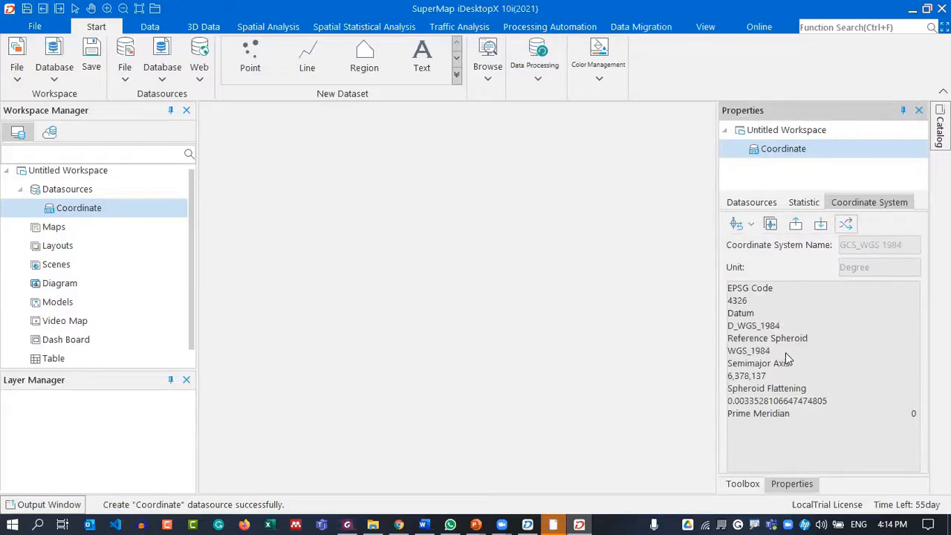
Examine the projected and geographic coordinate system lists and the options for creating a new coordinate system for the Coordinate datasource
left_click(735, 225)
left_click_drag(499, 74, 449, 43)
left_click(195, 113)
left_click(187, 132)
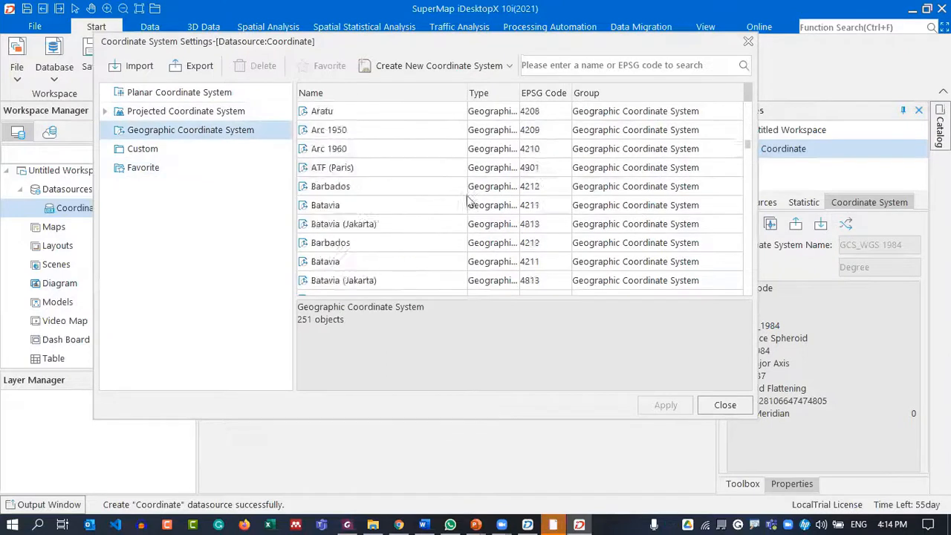
left_click(179, 114)
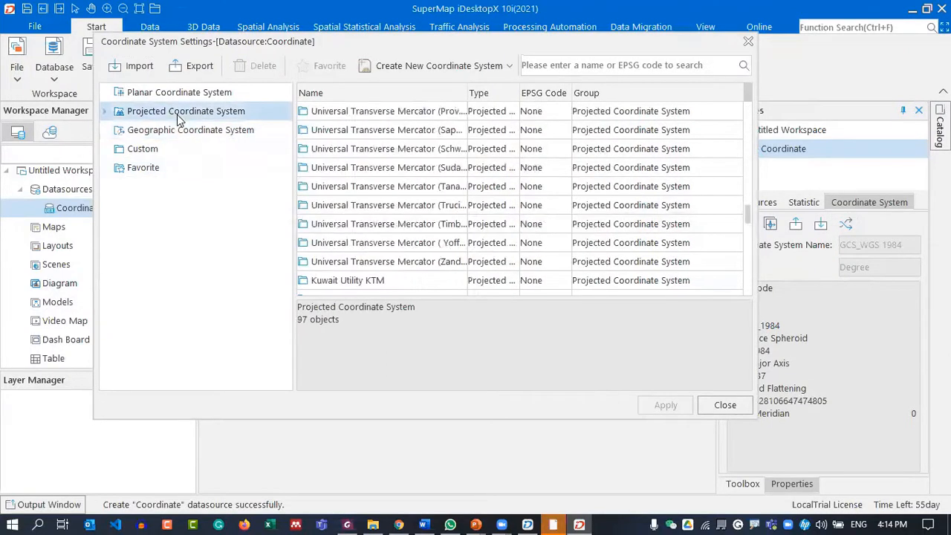
left_click(438, 67)
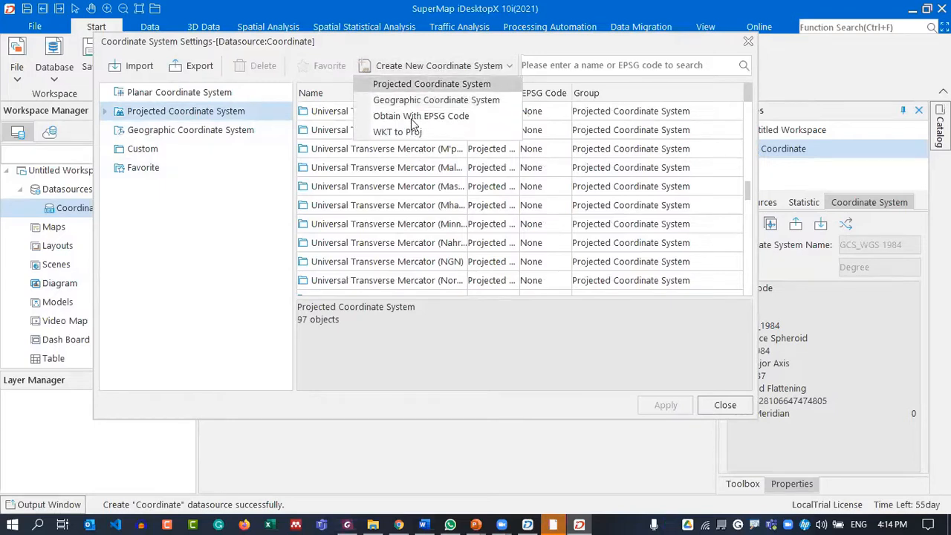
left_click(432, 65)
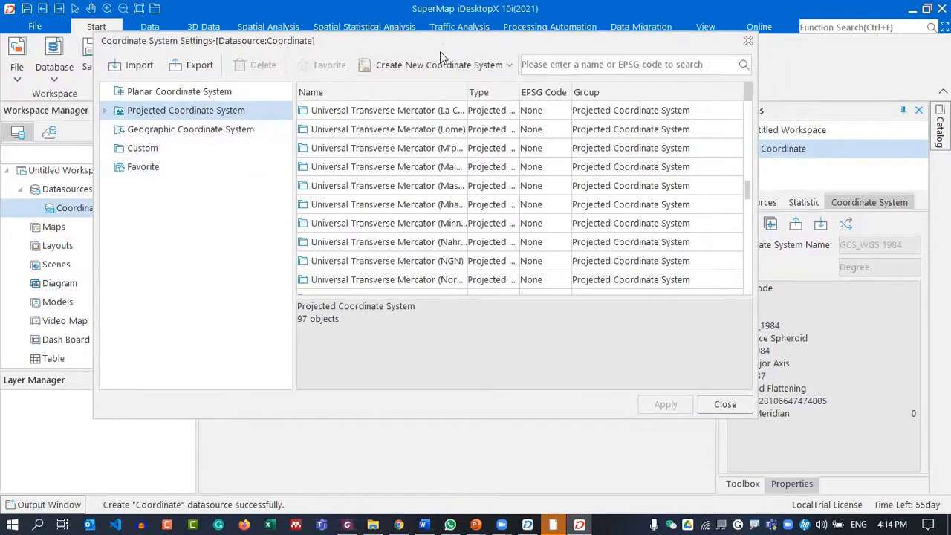
left_click_drag(440, 47, 444, 65)
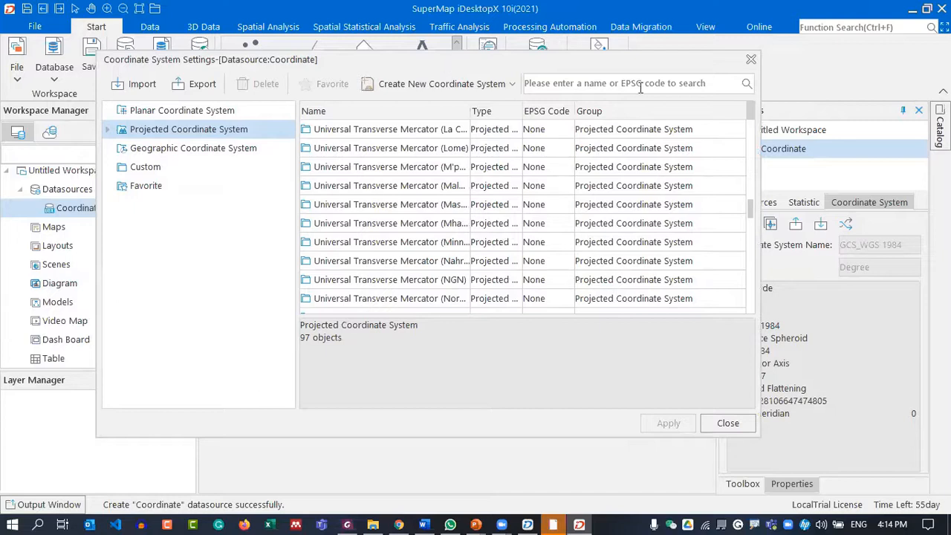
left_click(750, 60)
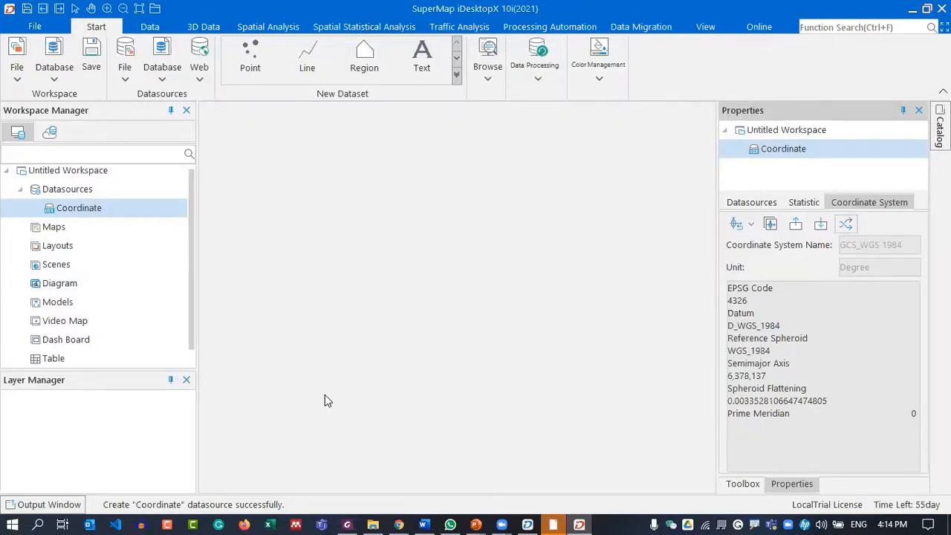
right_click(108, 217)
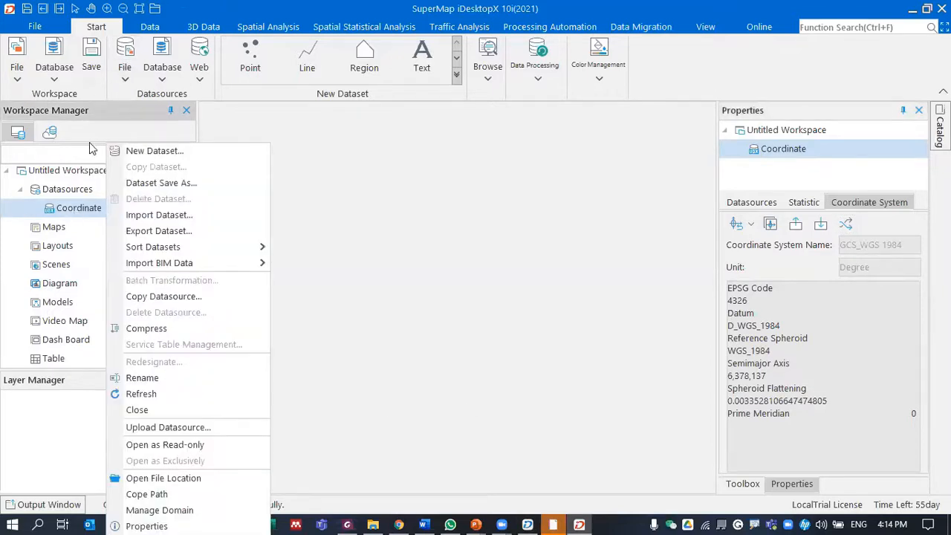
left_click(84, 216)
right_click(84, 214)
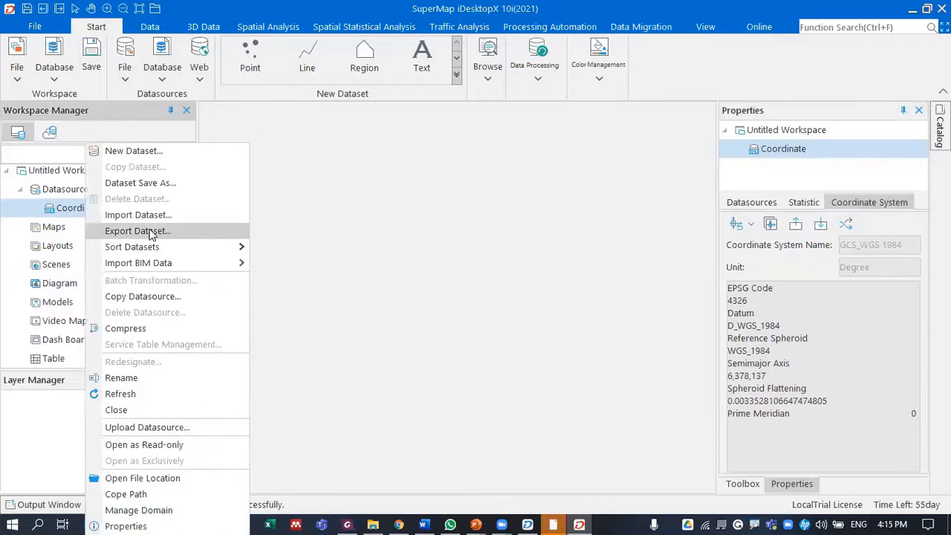
left_click(160, 153)
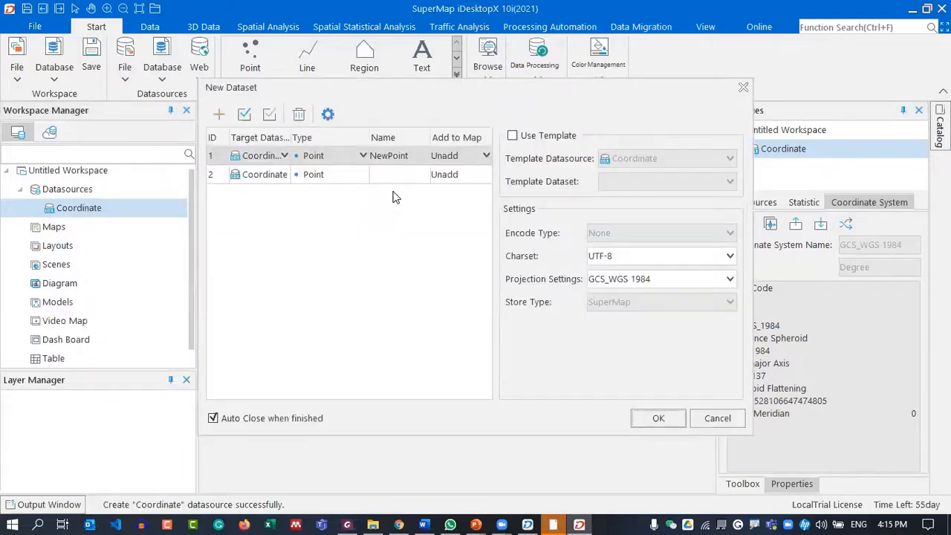
left_click(744, 88)
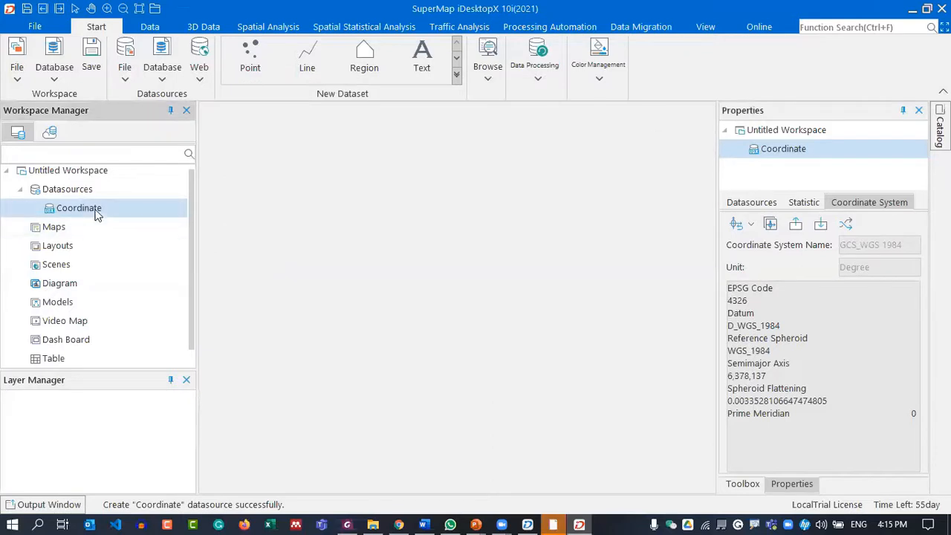
Create a new region dataset in the Coordinate datasource with the projection setting GCS_WGS 1984
left_click(456, 75)
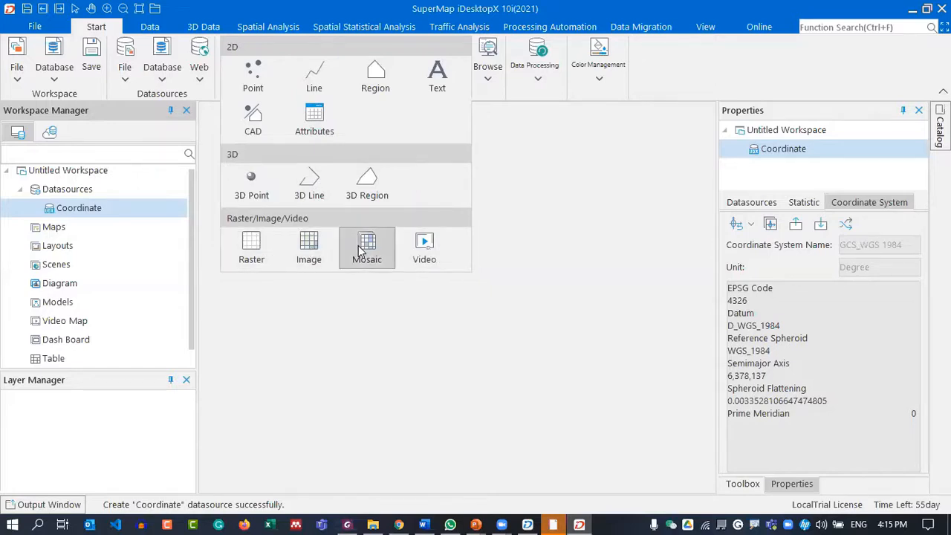
left_click(385, 83)
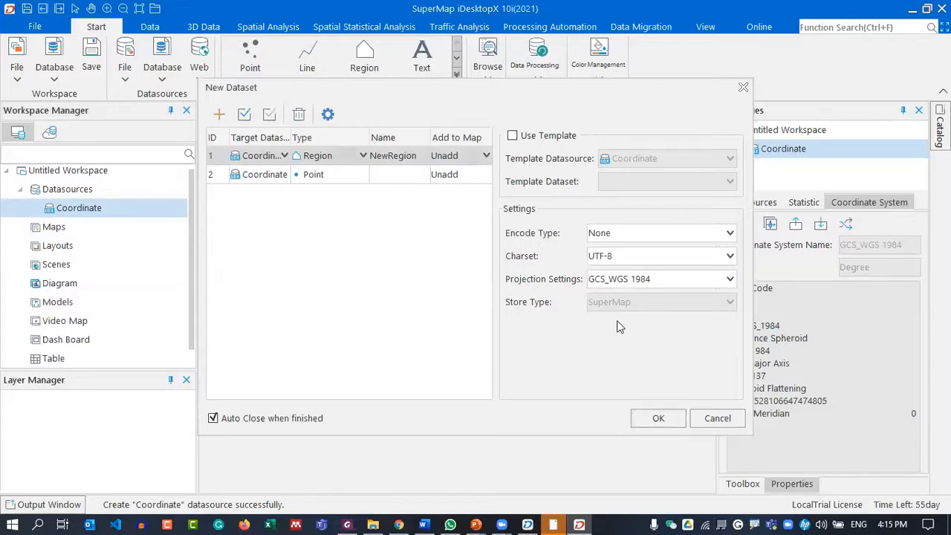
left_click(643, 285)
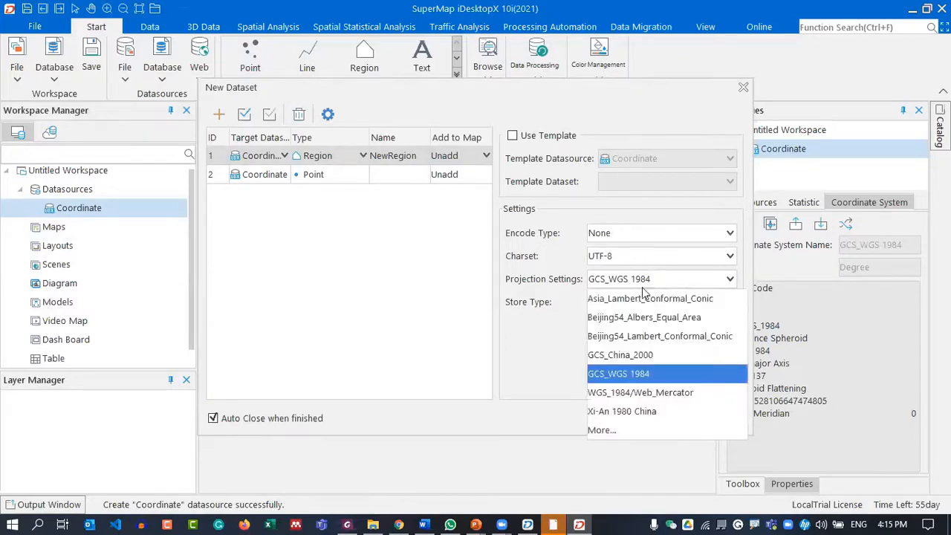
left_click(635, 374)
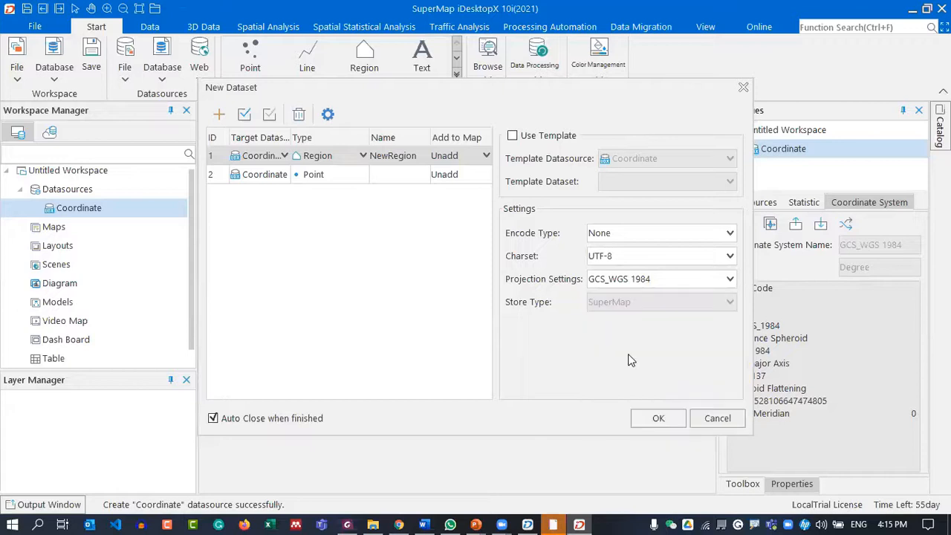
left_click(658, 418)
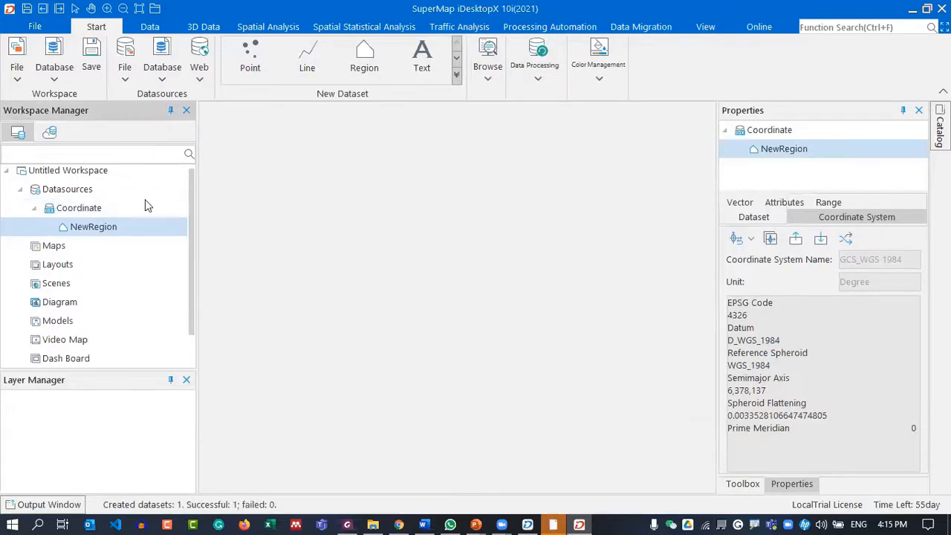
Try the coordinate systems WGS_1984_Web_Mercator and GCS_China_2000 in the properties of the NewRegion dataset
left_click(114, 225)
right_click(121, 226)
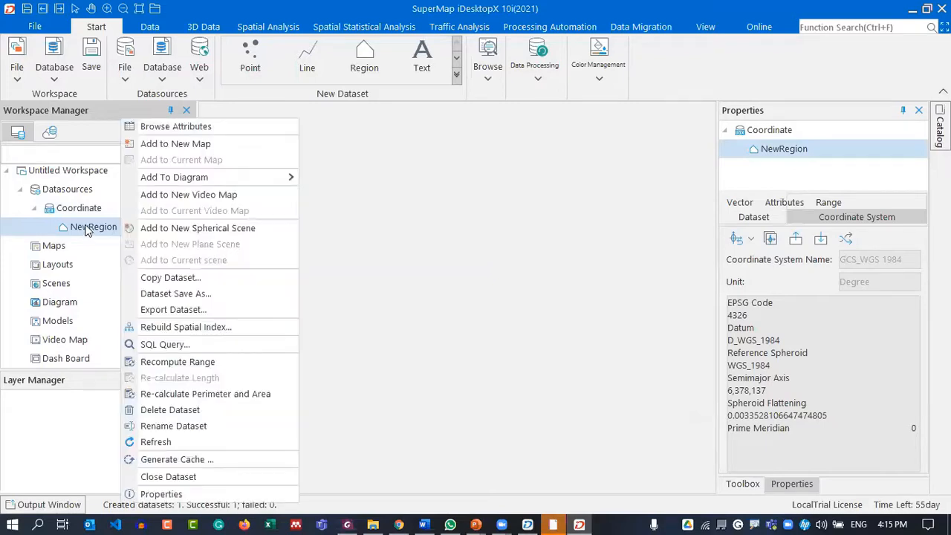
left_click(167, 496)
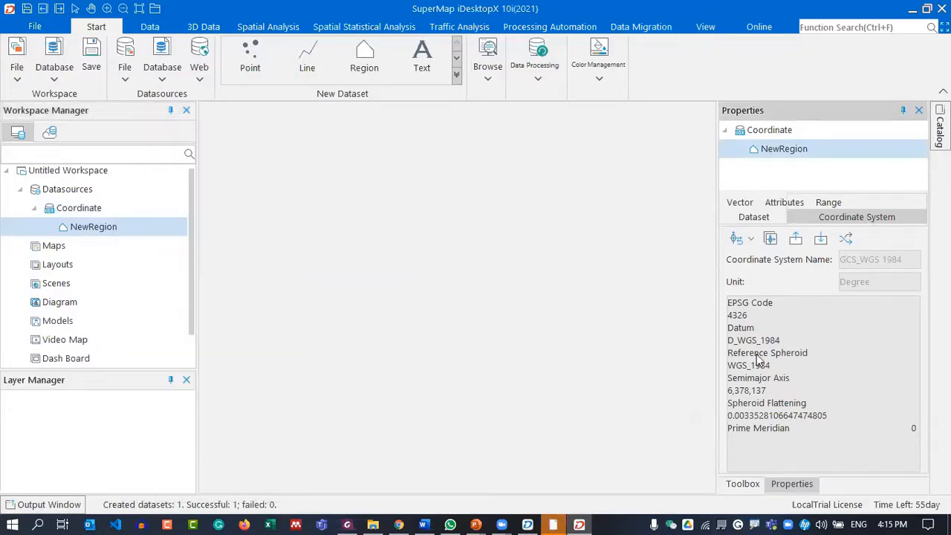
left_click(752, 240)
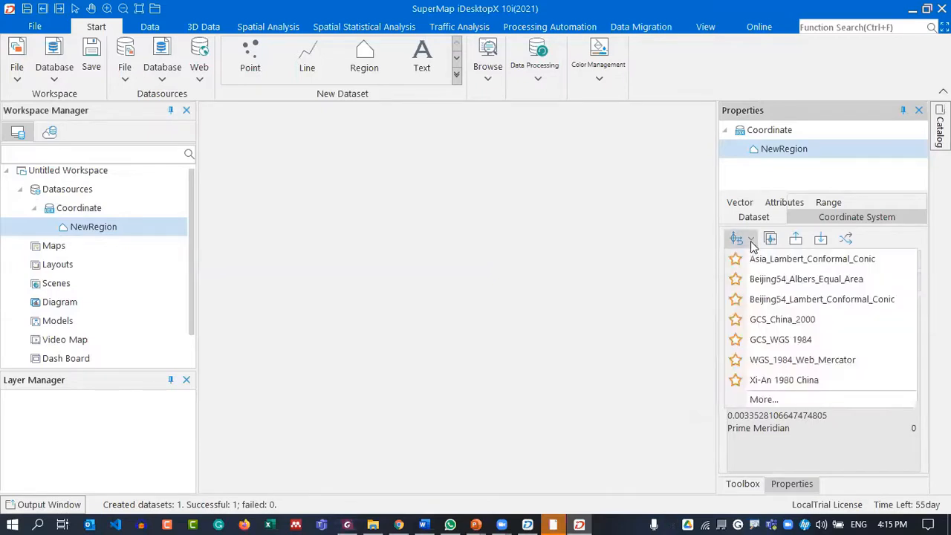
left_click(820, 364)
scroll(833, 369, "down", 5)
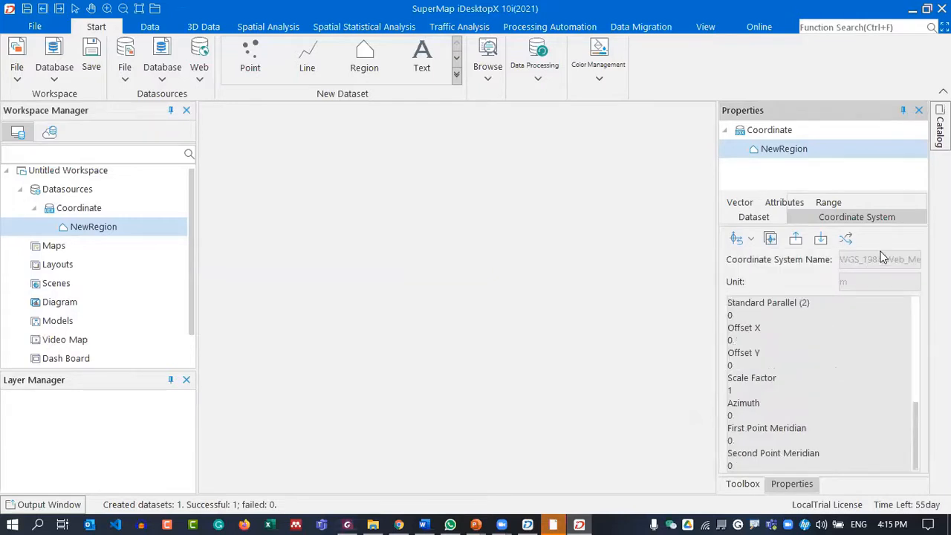
scroll(793, 354, "up", 8)
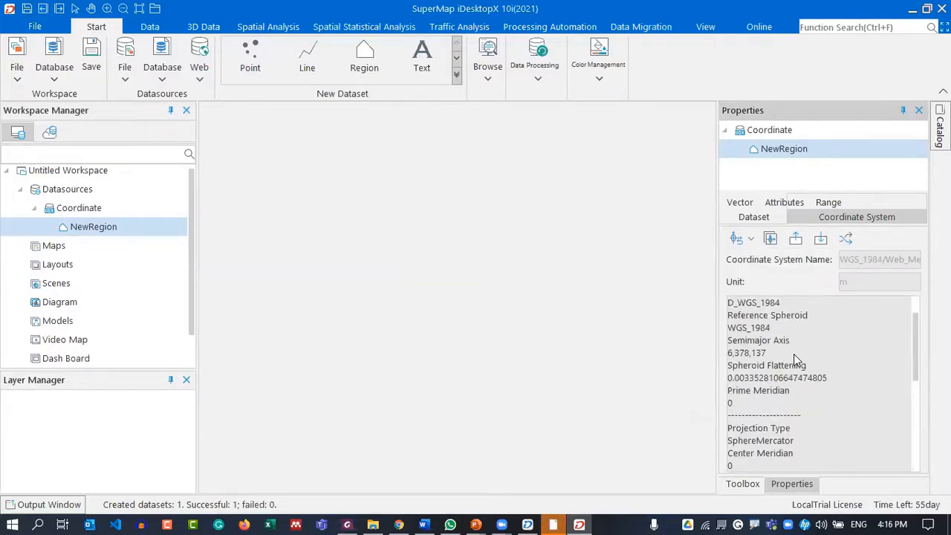
left_click(749, 241)
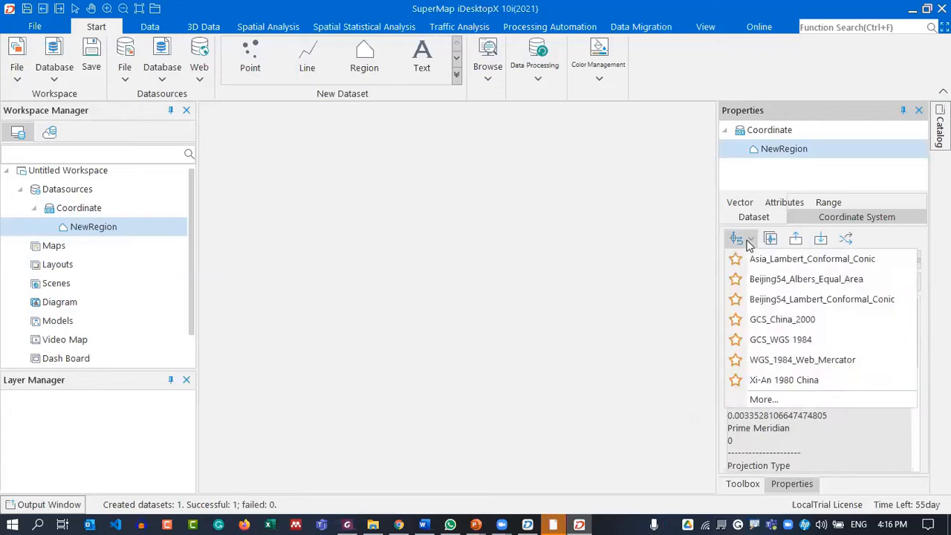
left_click(786, 321)
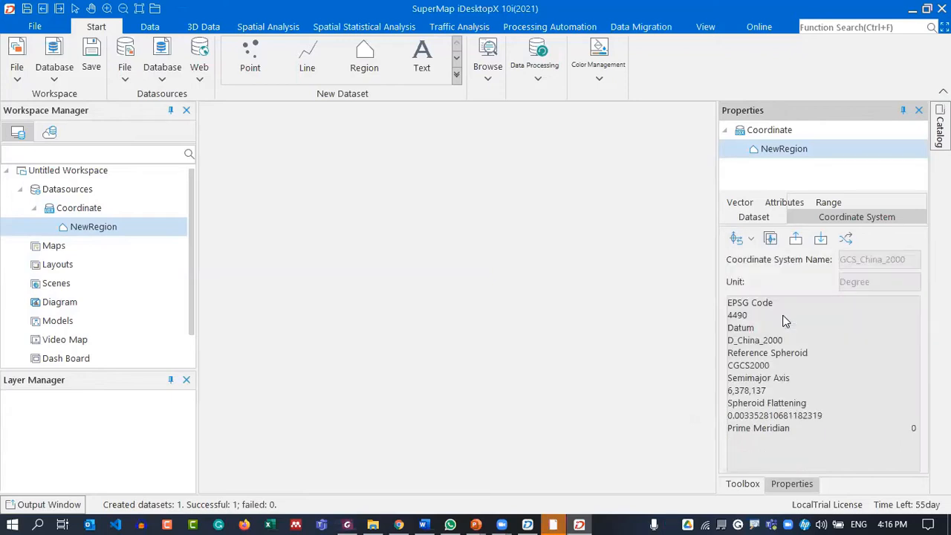
Set the NewRegion dataset's coordinate system to Asia_Lambert_Conformal_Conic and review its parameters
left_click(750, 239)
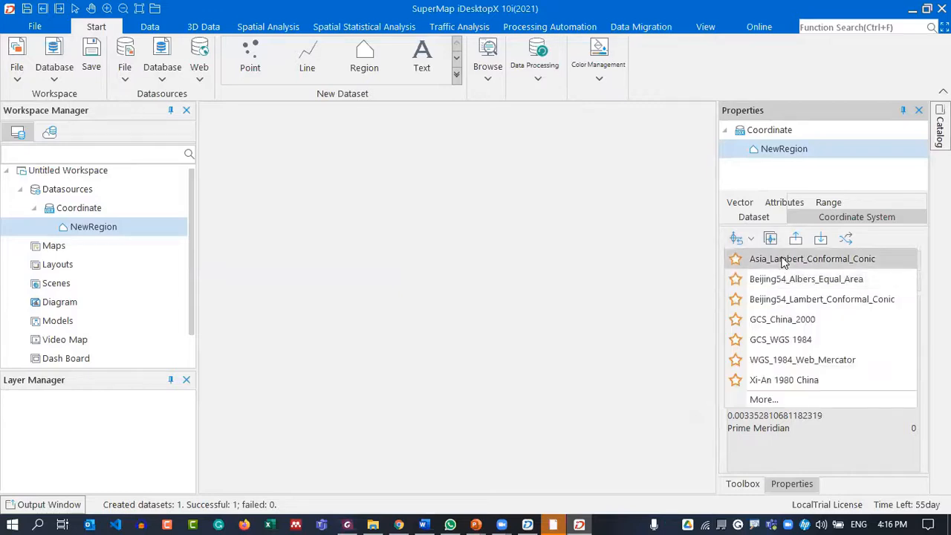
left_click(784, 259)
scroll(773, 350, "up", 1)
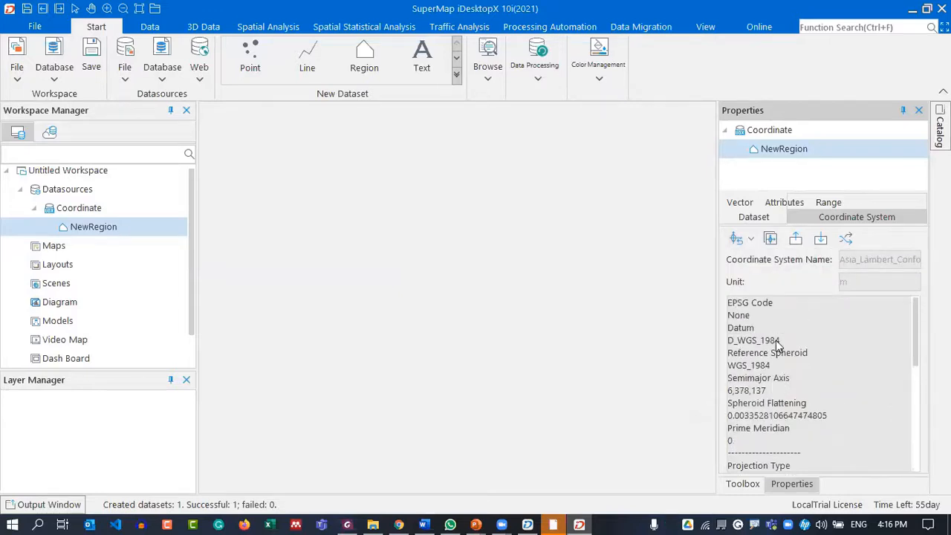
scroll(776, 343, "down", 4)
scroll(777, 343, "up", 3)
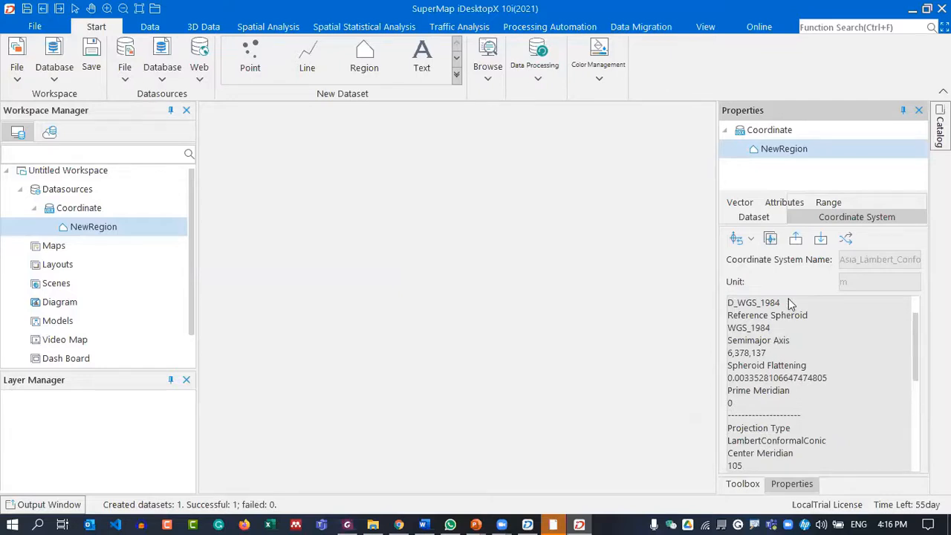
scroll(803, 306, "up", 1)
scroll(810, 394, "down", 6)
scroll(799, 408, "up", 6)
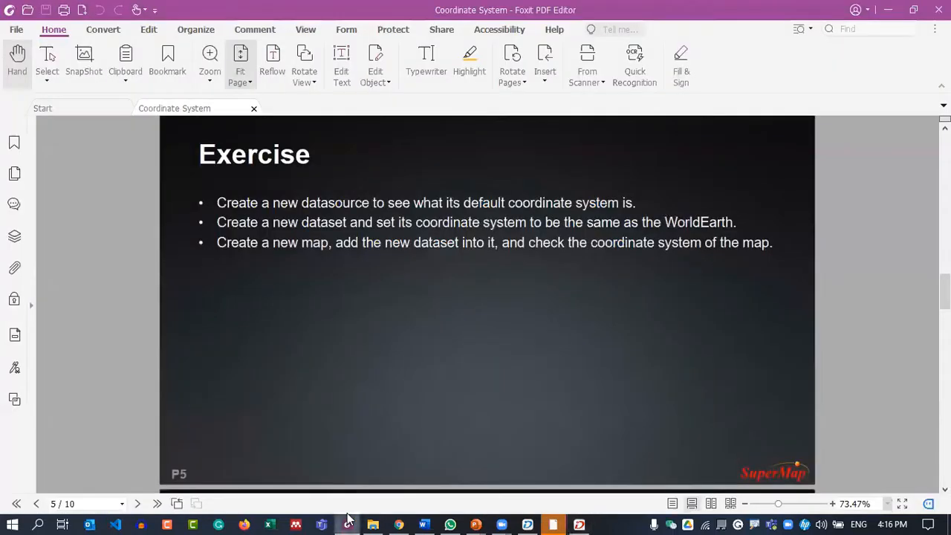
Switch to the Coordinate System document in Foxit PDF Editor to read the exercise page
left_click(347, 524)
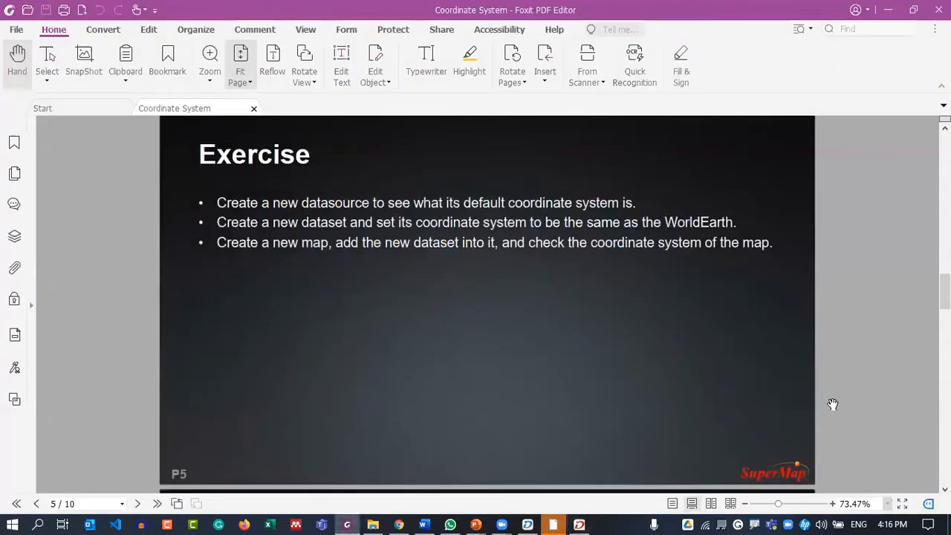
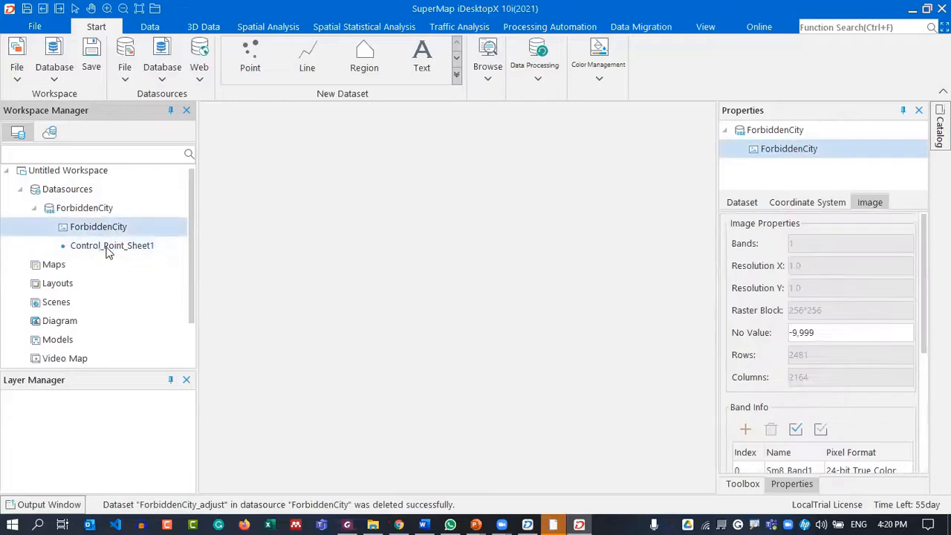
Display the ForbiddenCity image dataset of the ForbiddenCity datasource in a new map
left_click(111, 228)
left_click(119, 247)
left_click(110, 228)
left_click(121, 247)
left_click(113, 231)
right_click(112, 224)
left_click(139, 228)
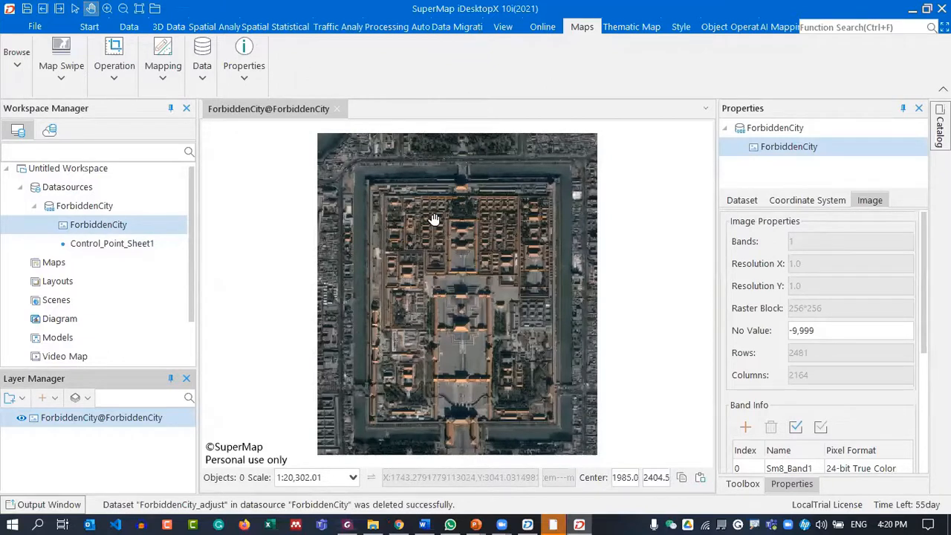
Add the Control_Point_Sheet1 dataset to a separate new map and compare its points with the ForbiddenCity image map
left_click(117, 251)
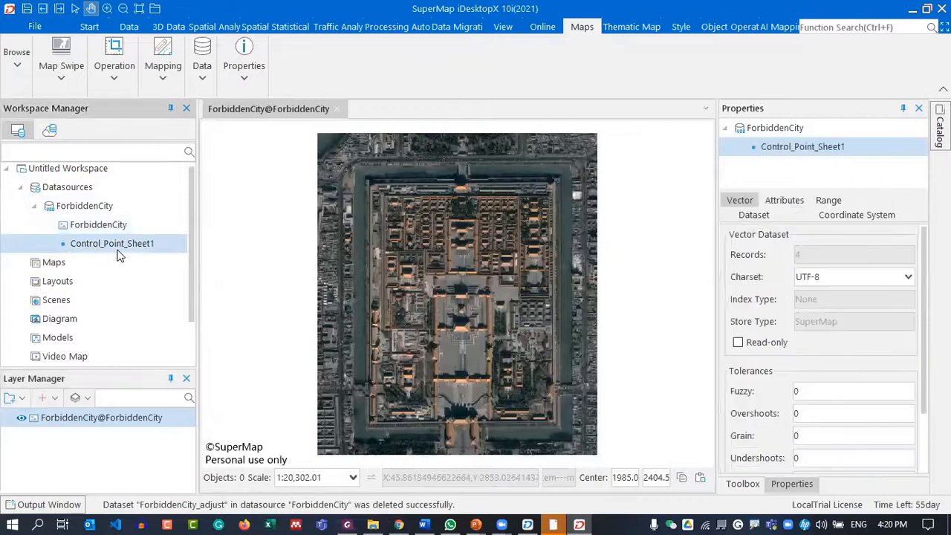
right_click(122, 254)
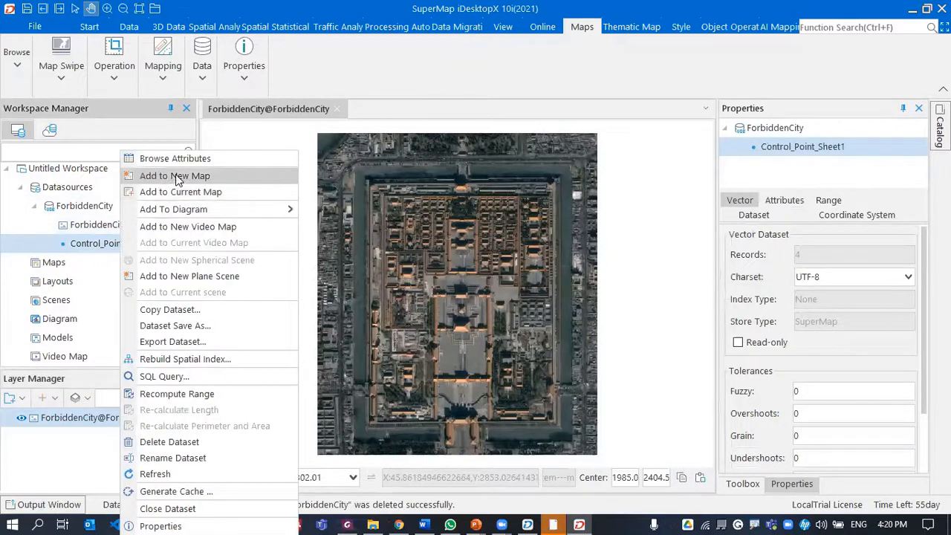
left_click(176, 177)
scroll(455, 256, "down", 1)
scroll(416, 244, "up", 1)
left_click_drag(499, 246, 505, 240)
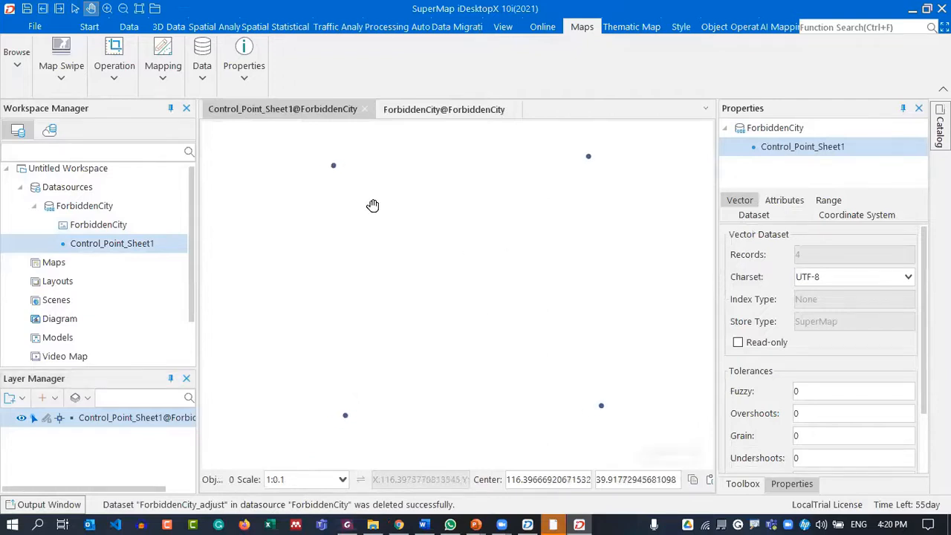
left_click_drag(335, 177, 344, 189)
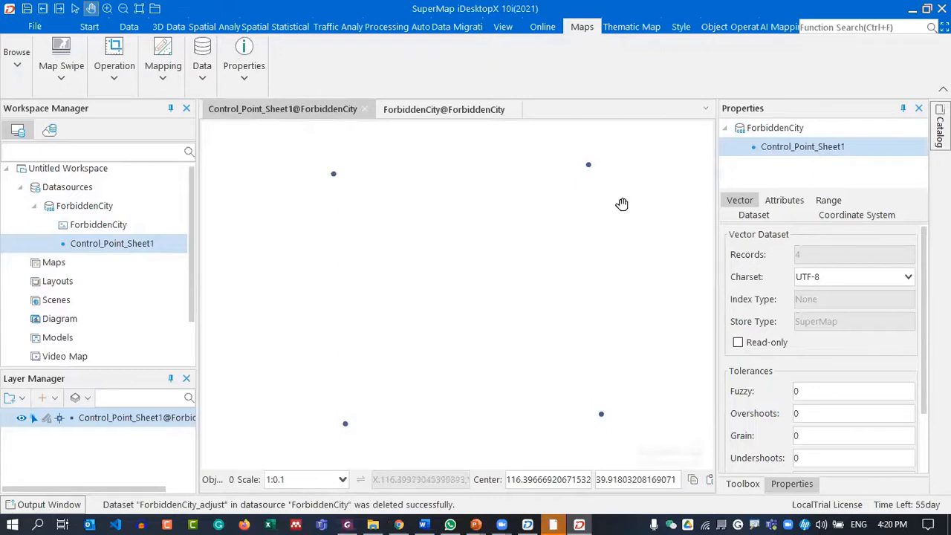
left_click(440, 110)
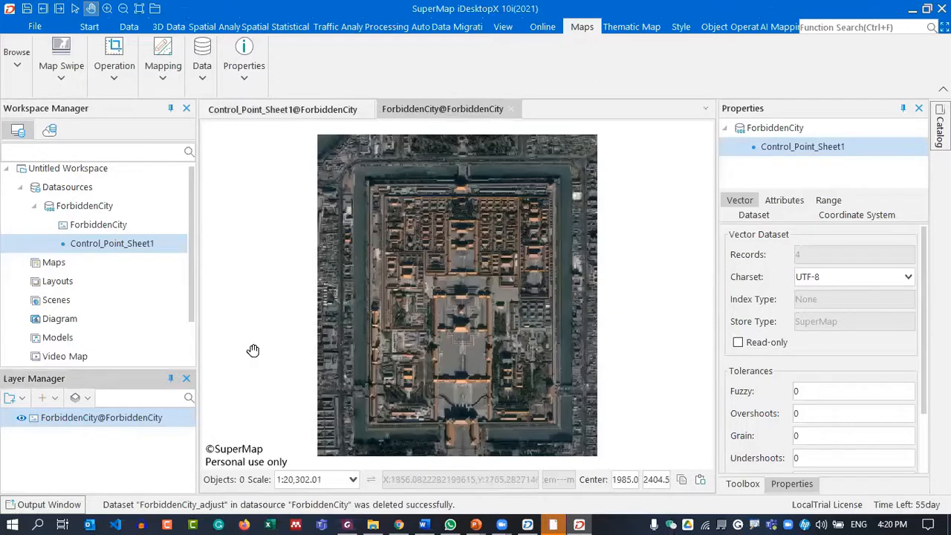
left_click(266, 111)
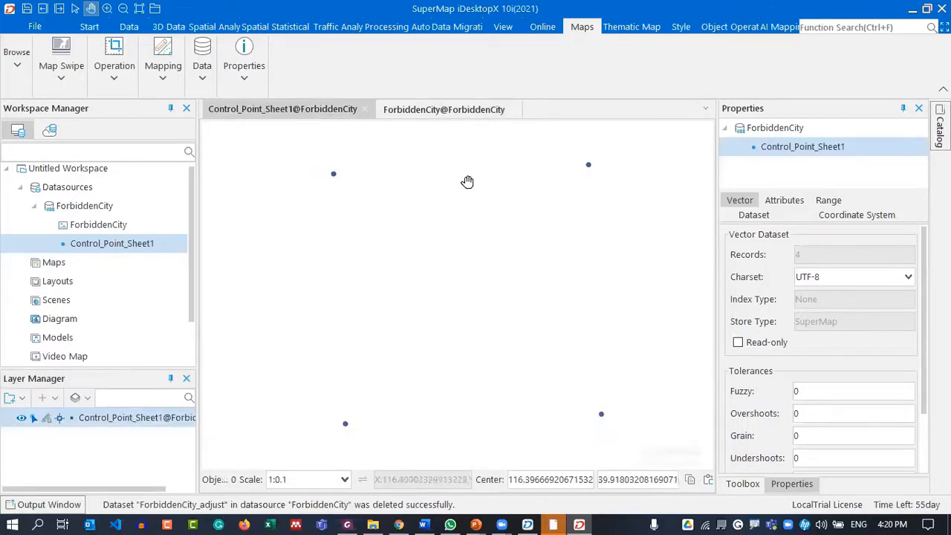
Return to the ForbiddenCity image map and look at the registration options, New Registration and Rapid Registration
left_click(439, 109)
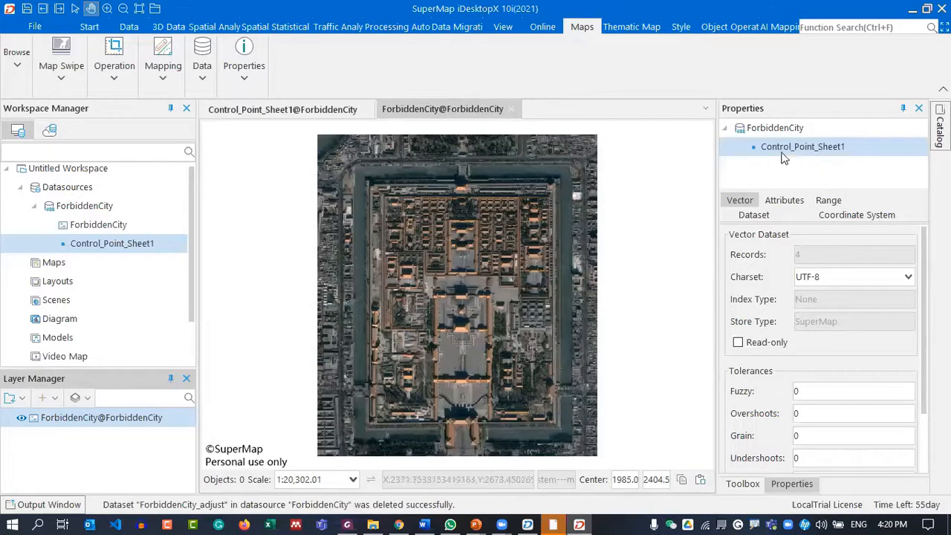
left_click(75, 30)
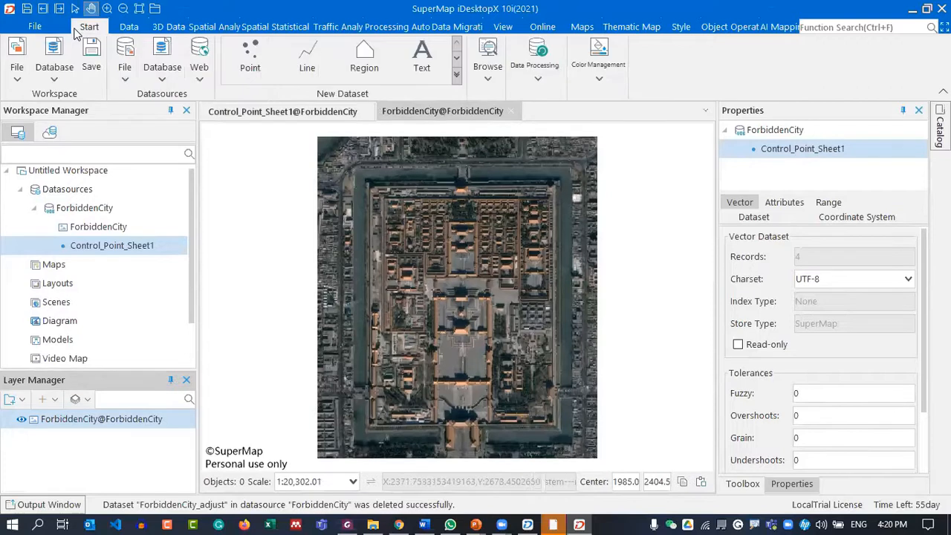
left_click(538, 75)
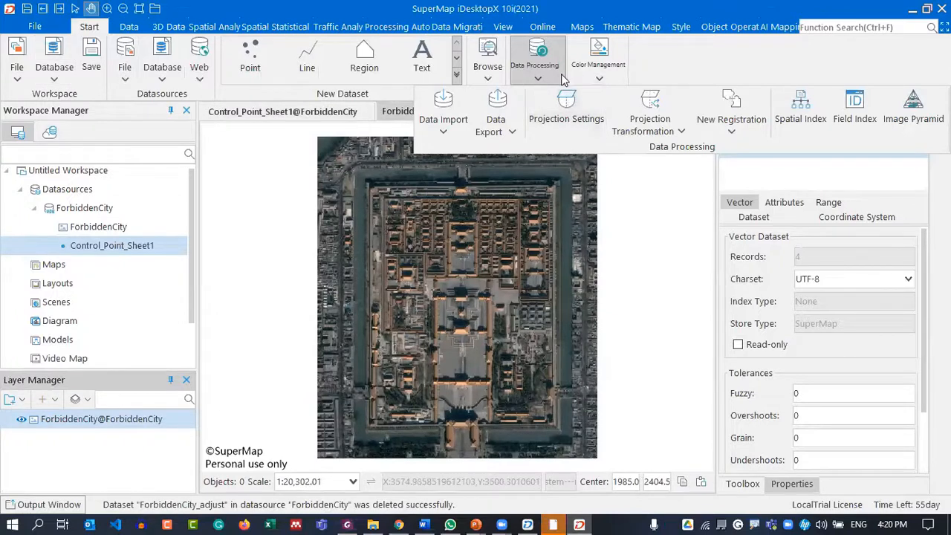
left_click(680, 131)
left_click(732, 133)
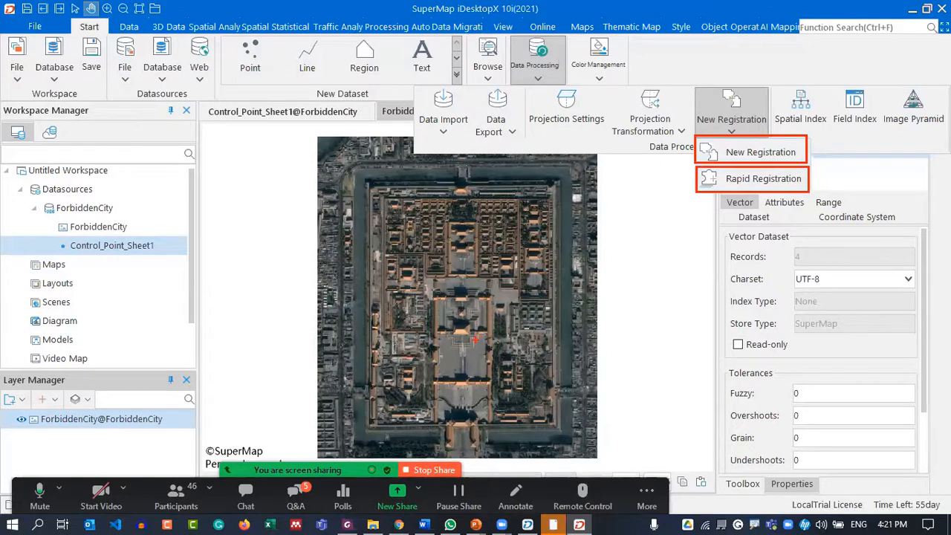
left_click(538, 59)
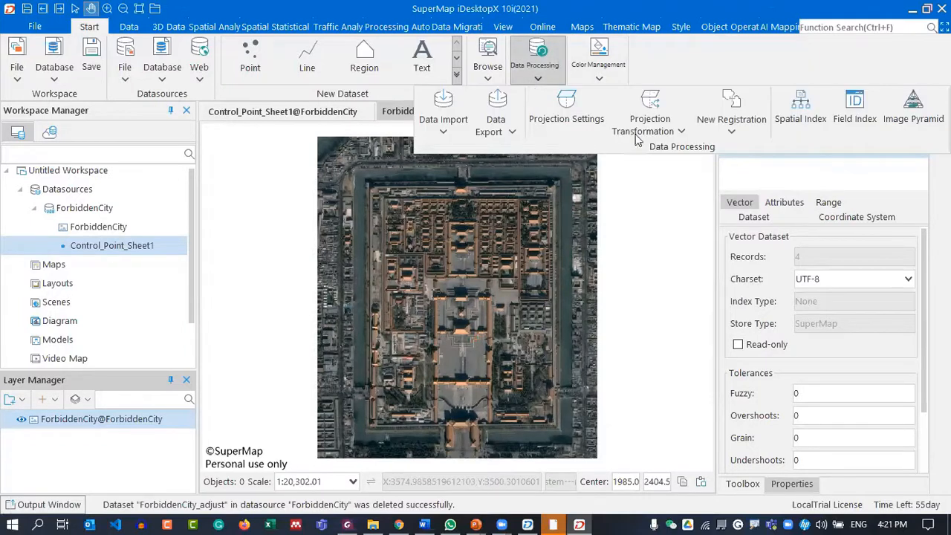
left_click(729, 133)
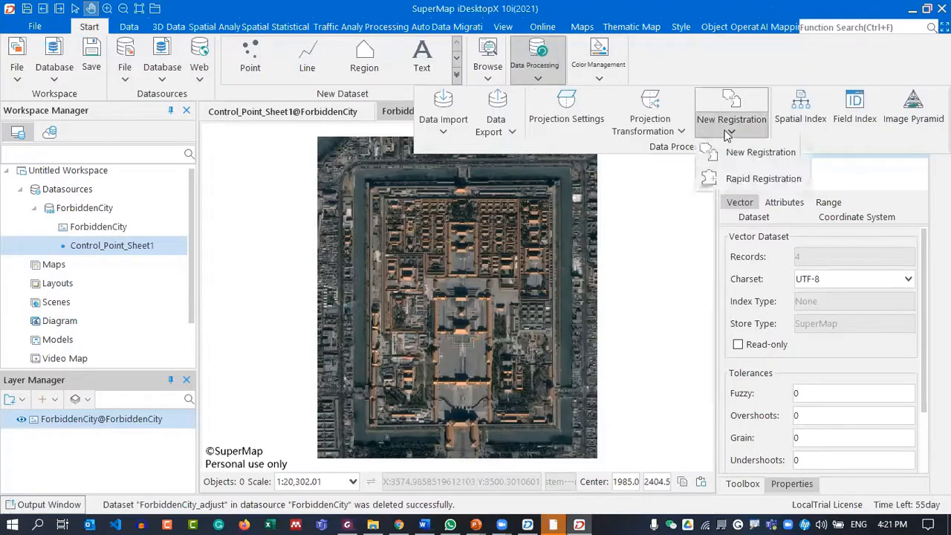
left_click(756, 153)
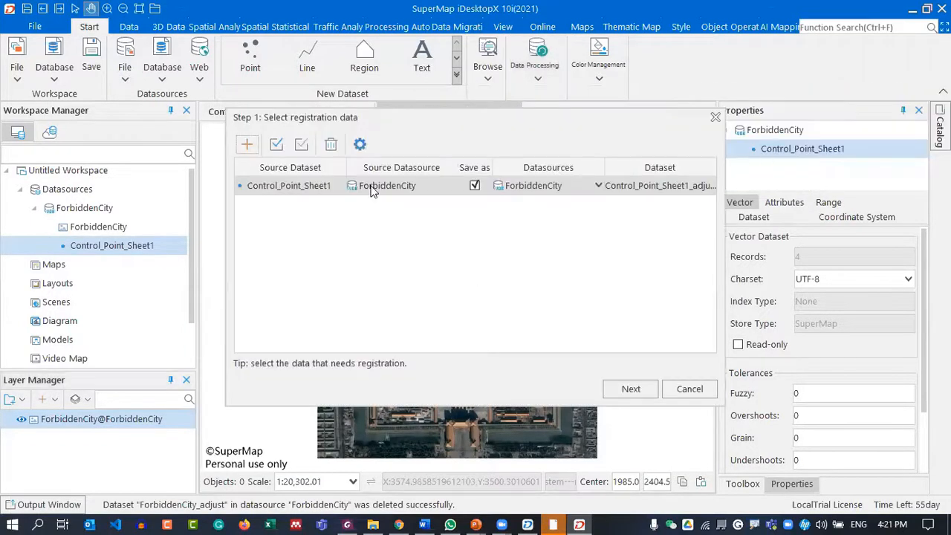
left_click_drag(464, 119, 425, 138)
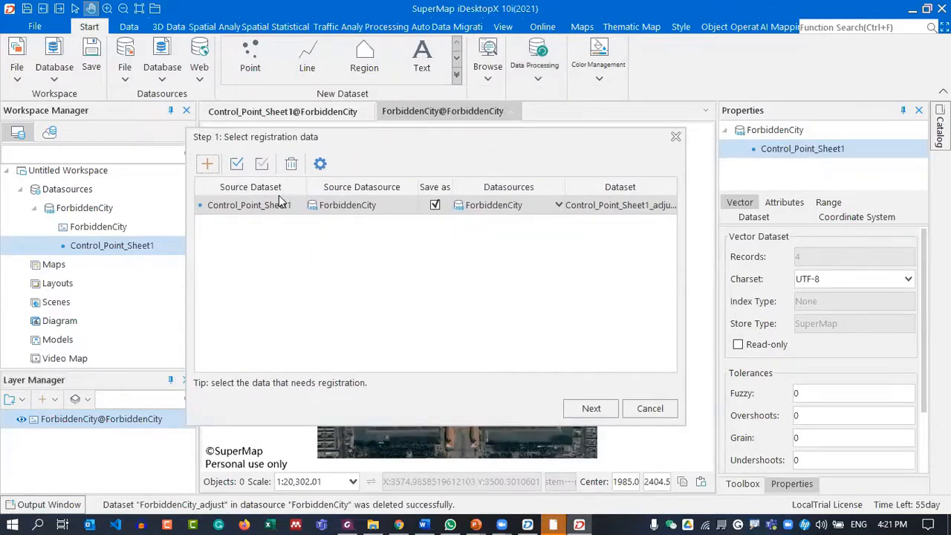
left_click(606, 411)
left_click_drag(344, 149, 379, 155)
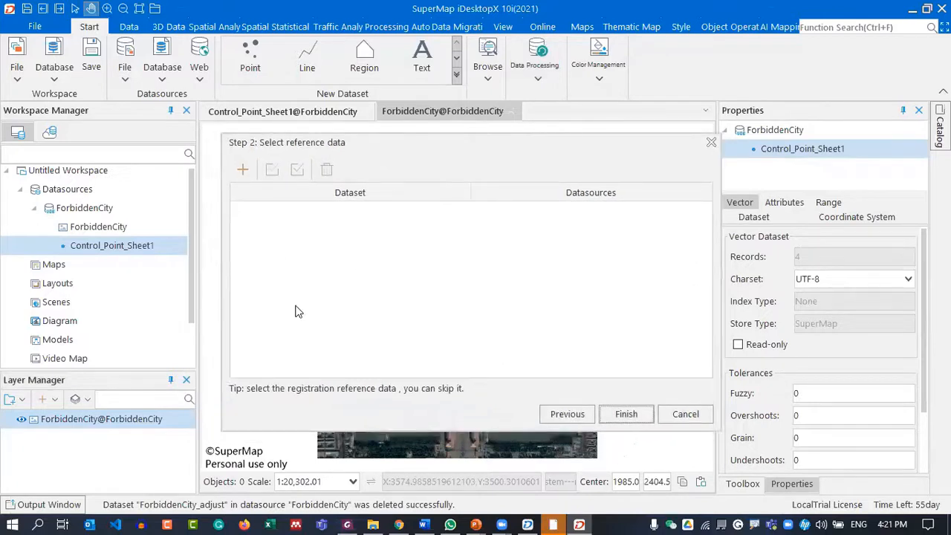
key("ctrl+2")
mouse_move(43, 234)
left_mouse_down()
mouse_move(109, 263)
mouse_move(169, 261)
left_mouse_up()
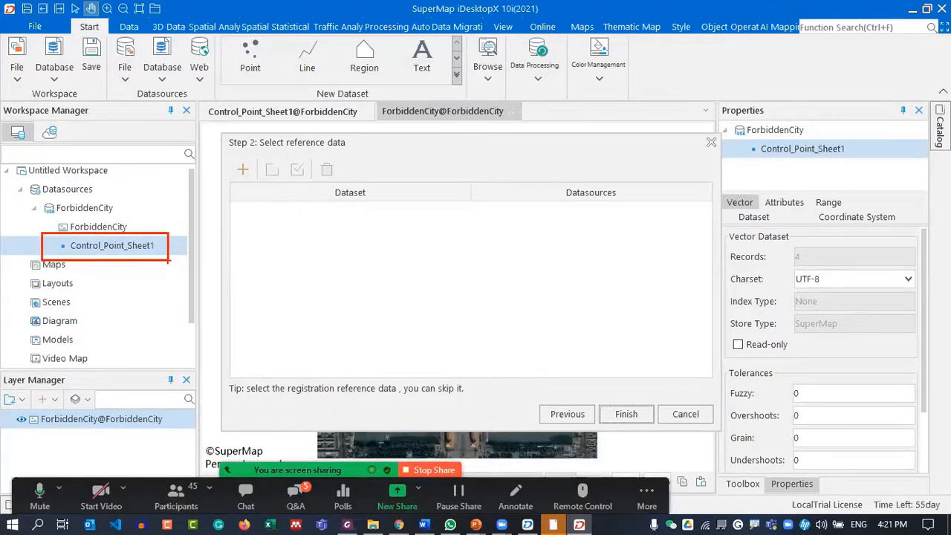
key("Escape")
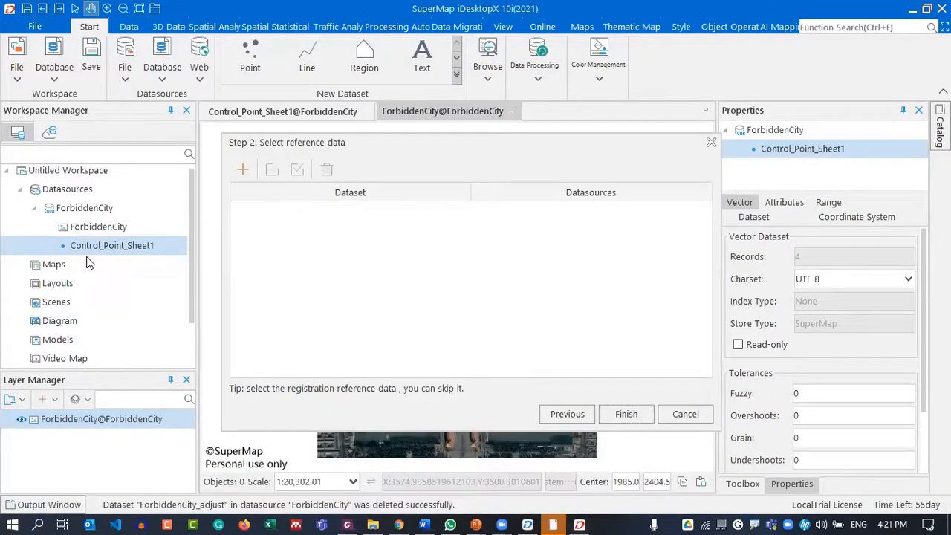
left_click(244, 172)
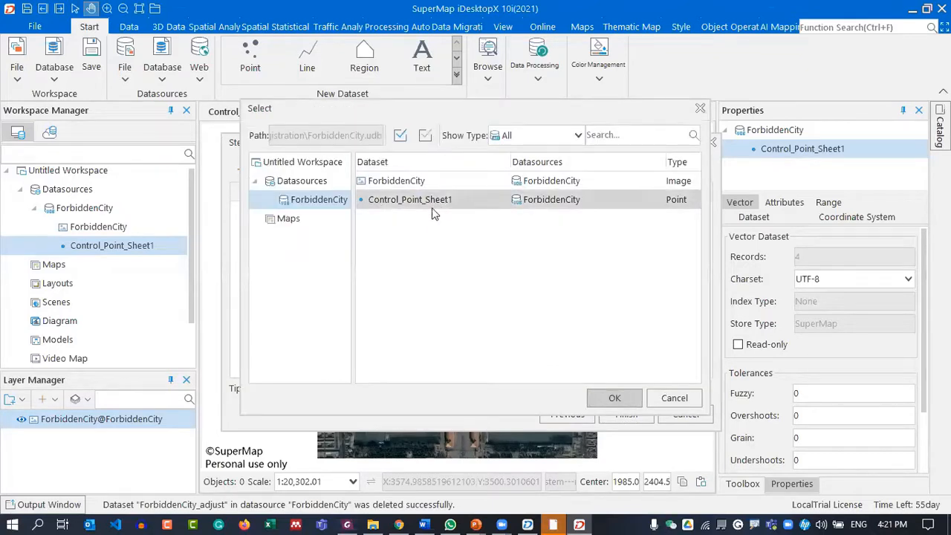
left_click(632, 402)
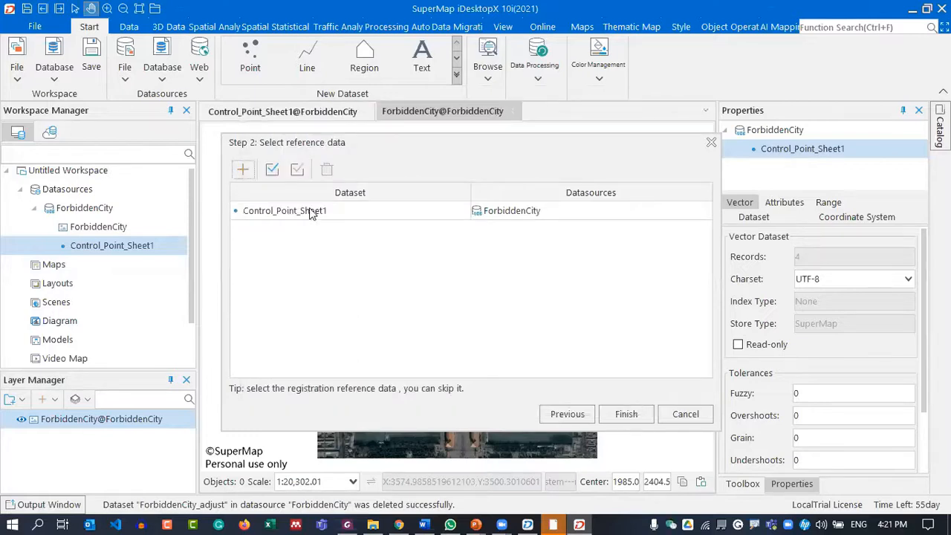
left_click_drag(407, 143, 375, 164)
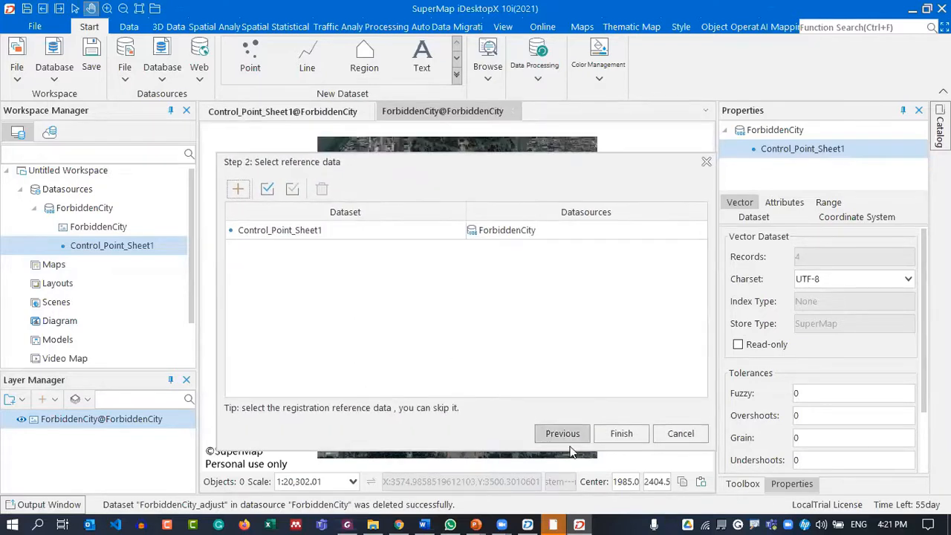
left_click(621, 433)
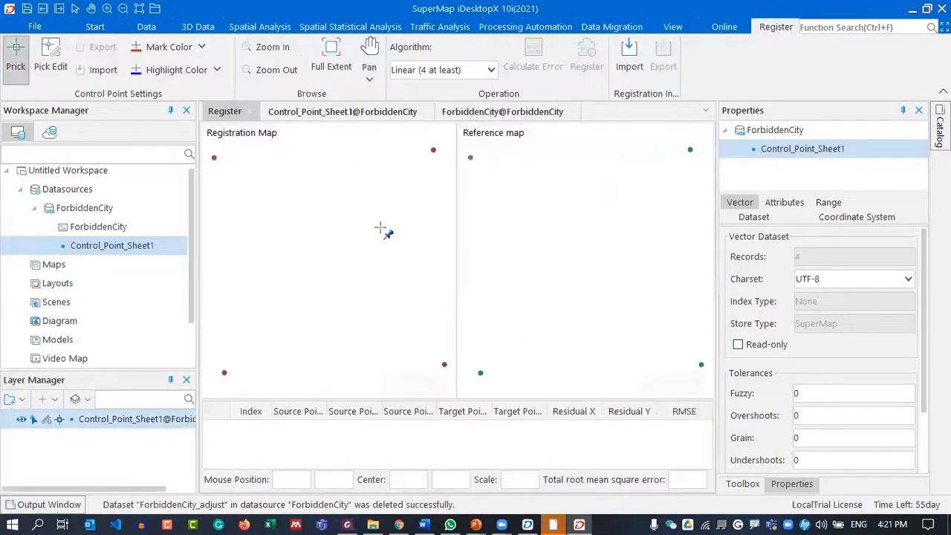
scroll(327, 249, "down", 1)
scroll(338, 255, "up", 1)
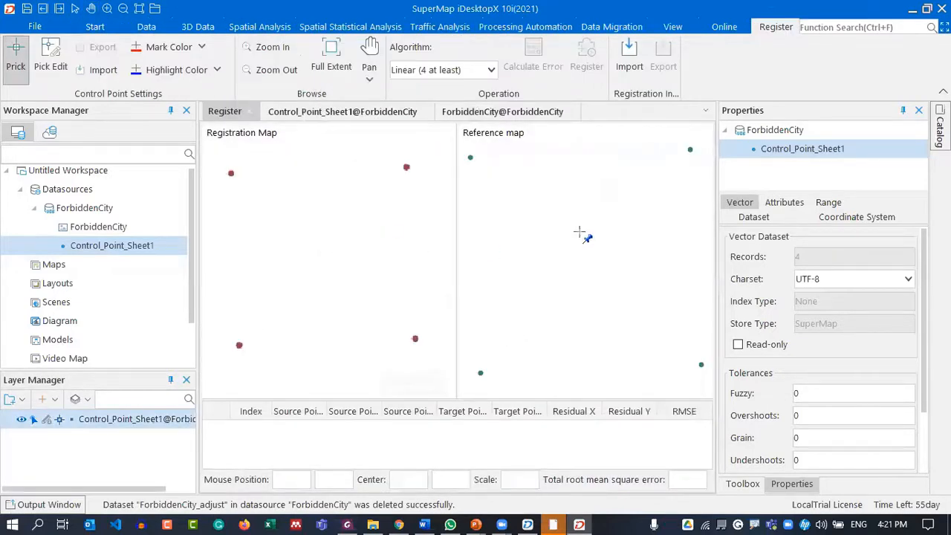
left_click(251, 112)
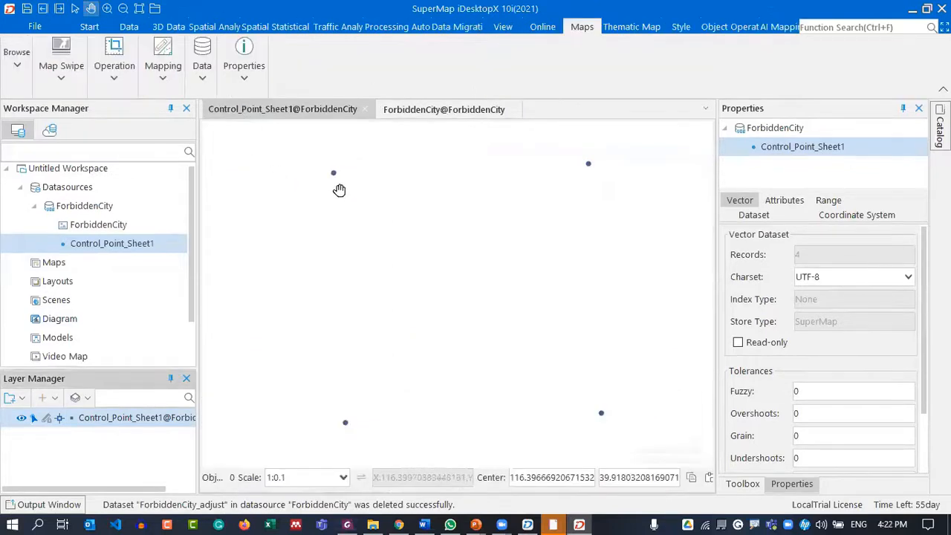
Start a new registration from the ForbiddenCity map, replacing Control_Point_Sheet1 with the ForbiddenCity image as the registration data, saved as ForbiddenCity_adjust
left_click(457, 110)
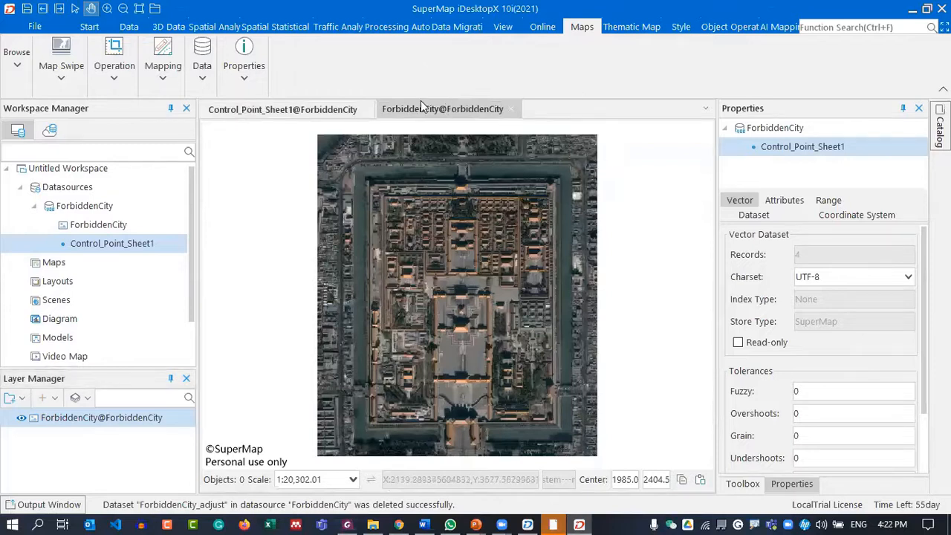
left_click(90, 27)
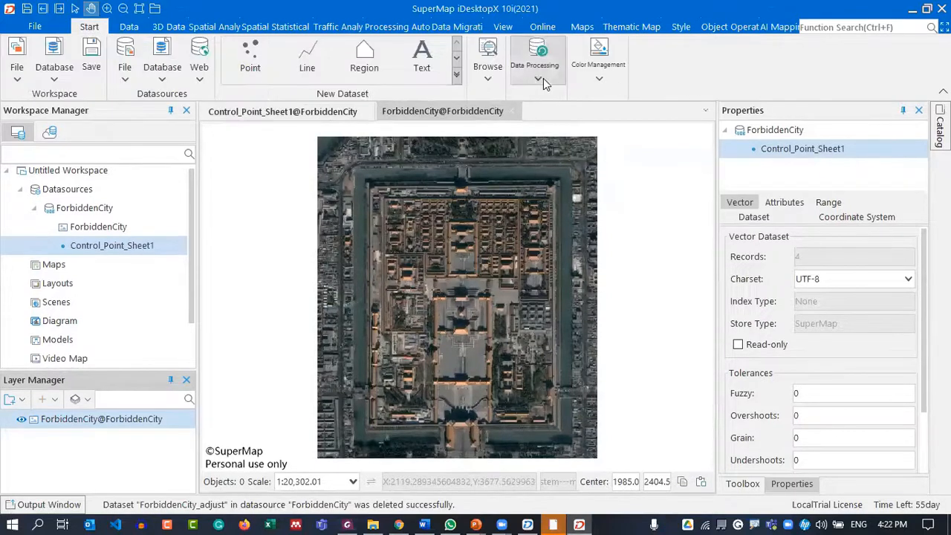
left_click(491, 78)
left_click(536, 74)
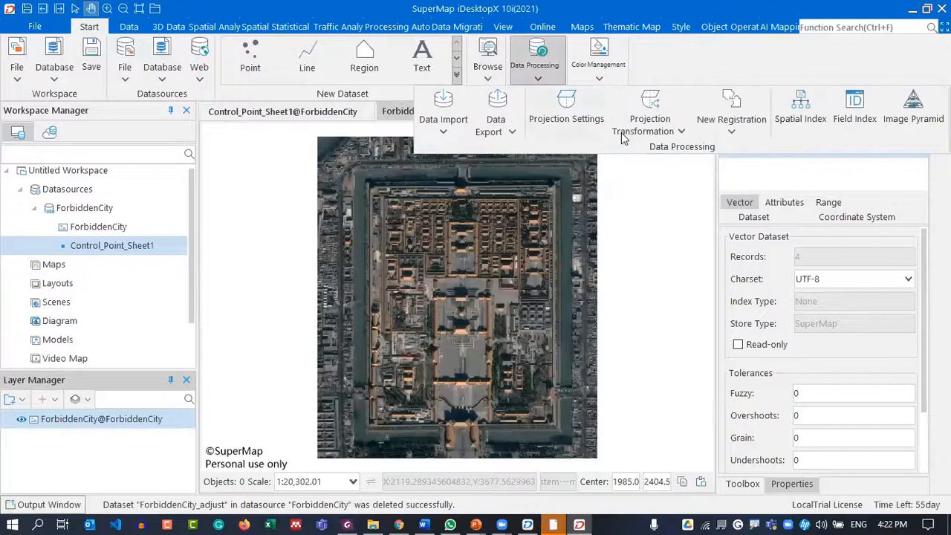
left_click(731, 132)
left_click(751, 152)
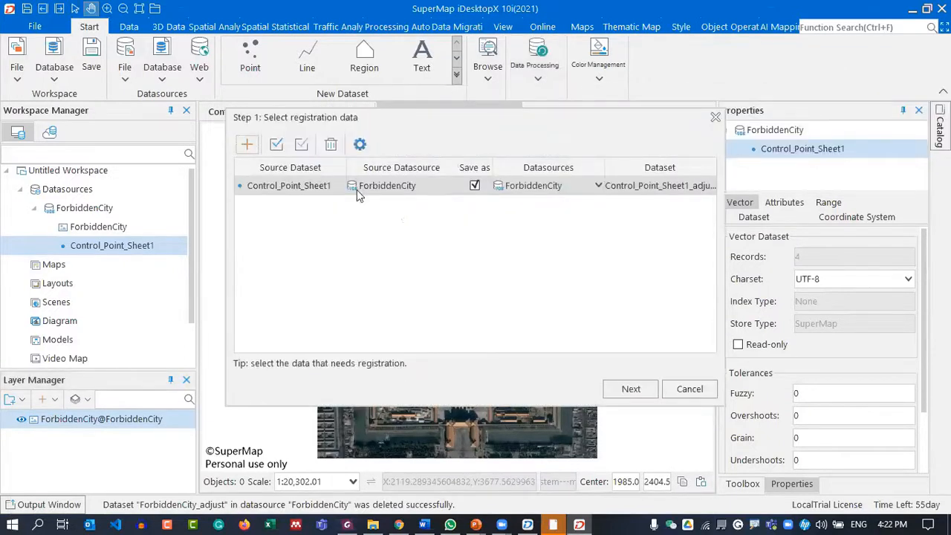
left_click(288, 188)
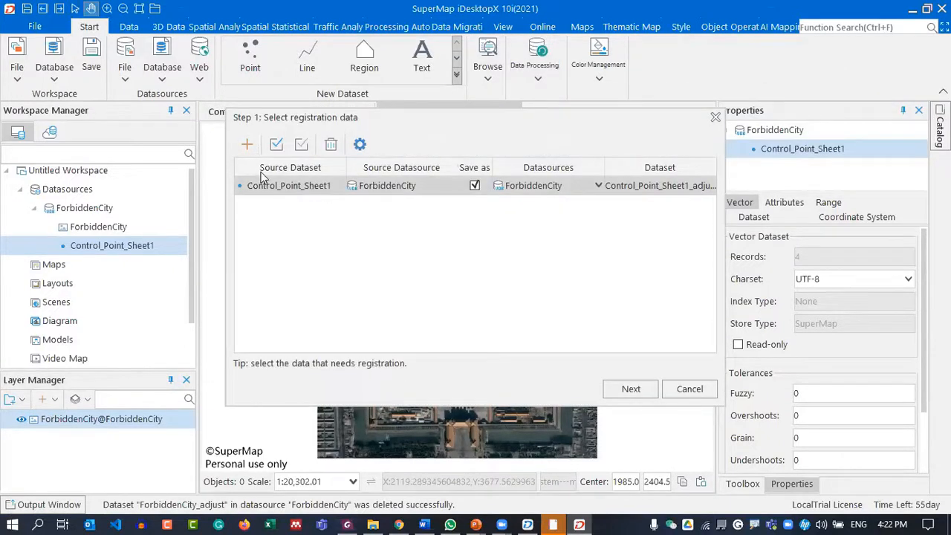
left_click(248, 145)
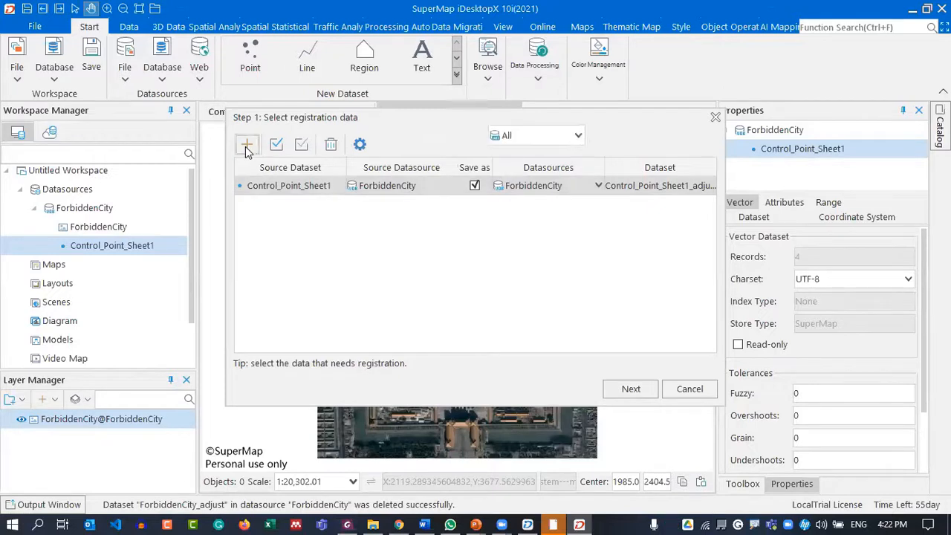
left_click(419, 184)
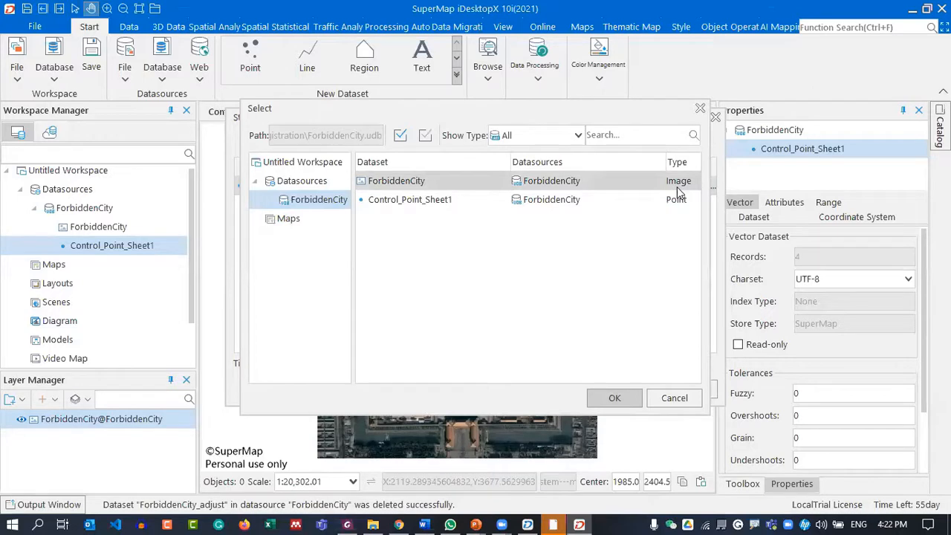
left_click(614, 397)
left_click(294, 189)
left_click(336, 149)
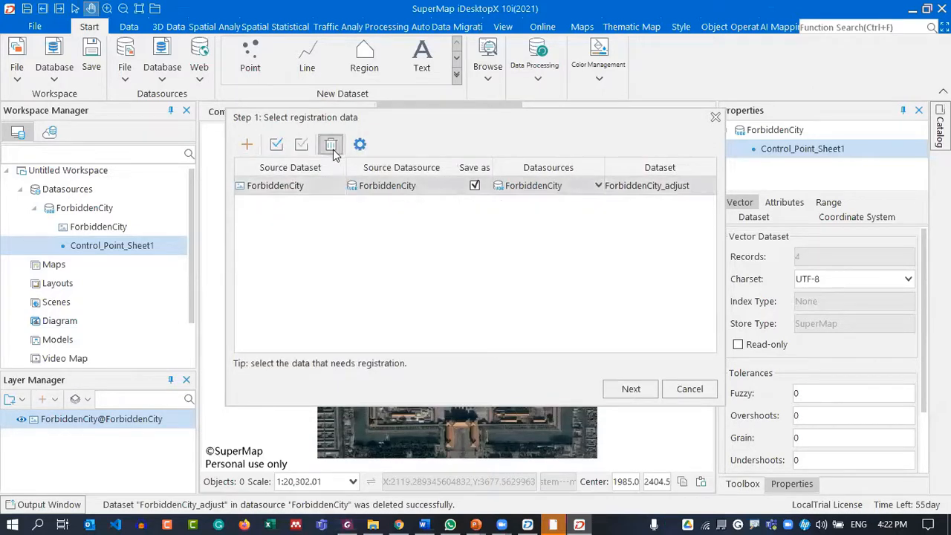
left_click(645, 393)
Add Control_Point_Sheet1 from the ForbiddenCity datasource as the reference data and finish the registration setup
left_click(248, 146)
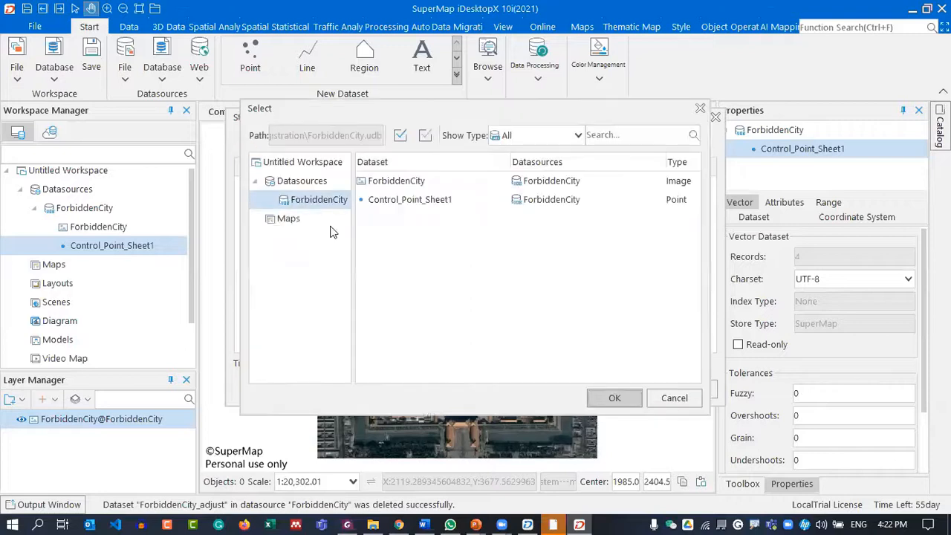
left_click(409, 203)
left_click(614, 398)
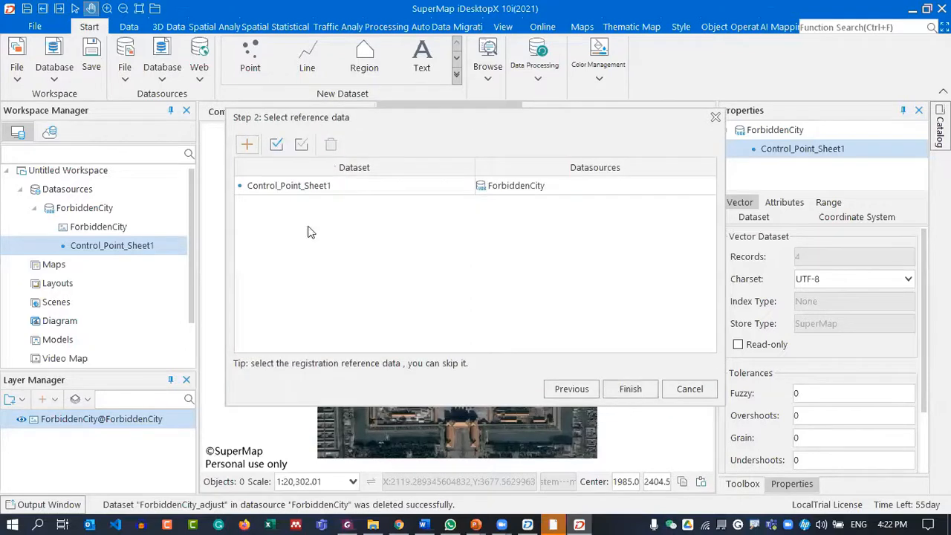
left_click(633, 389)
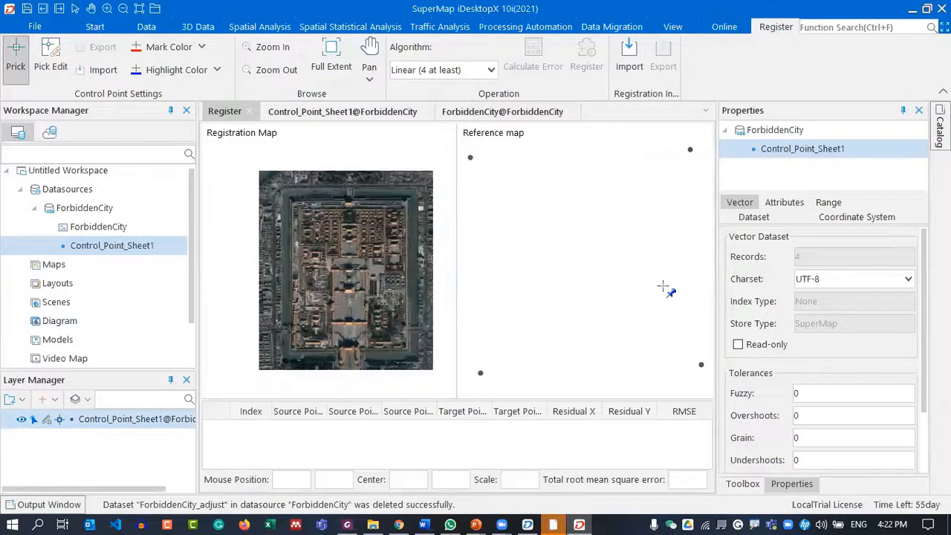
Collapse the docked Properties pane to give the registration and reference maps more room
left_click(940, 130)
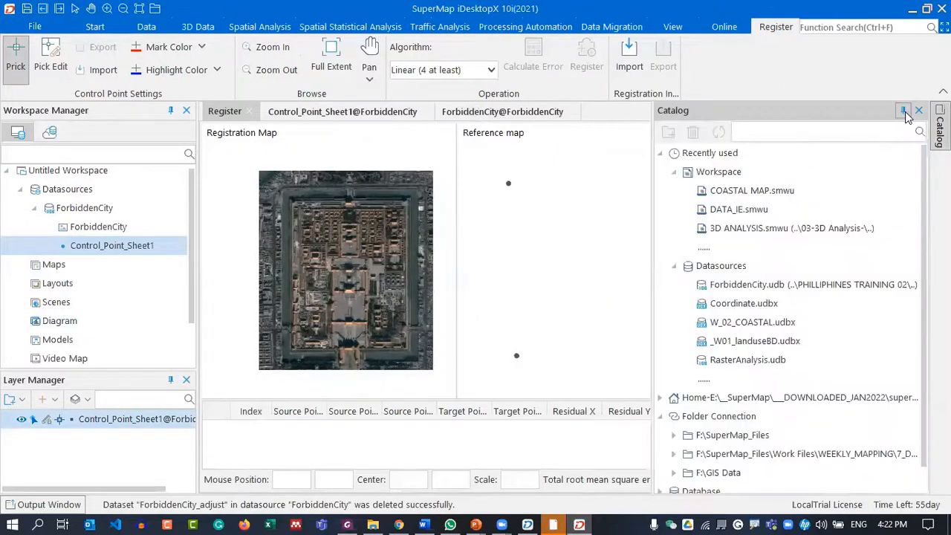
left_click(905, 111)
left_click(925, 110)
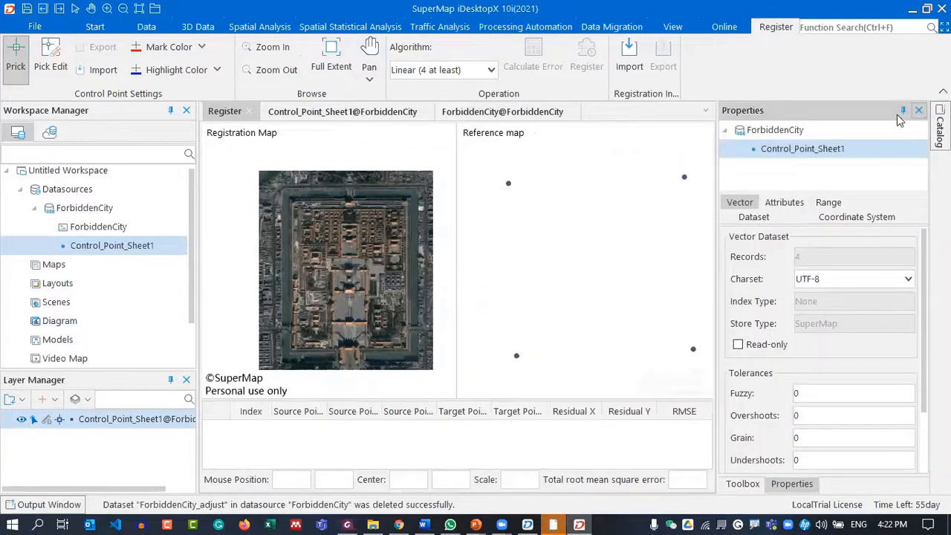
left_click(901, 112)
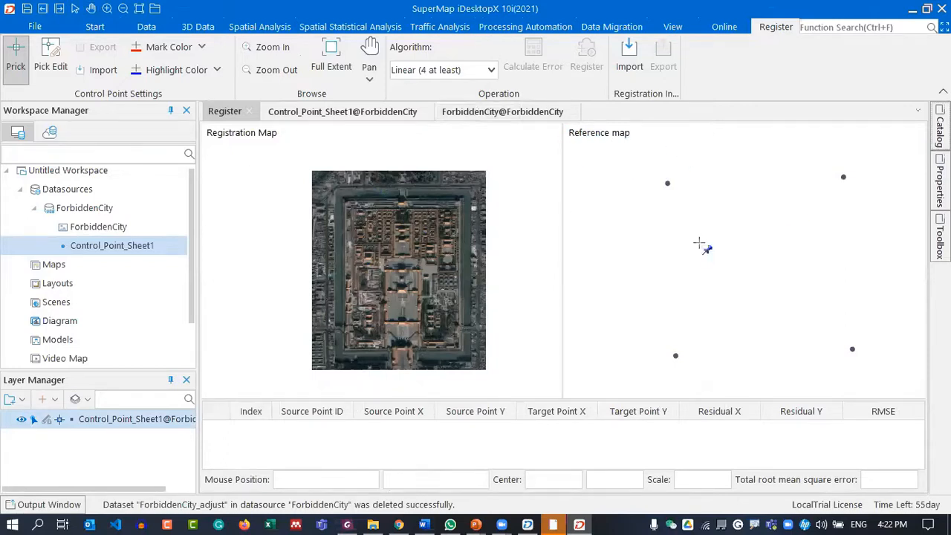
Place the first control point at the moat's inner northwest corner on the image and match it to the northwest reference point
scroll(380, 218, "up", 1)
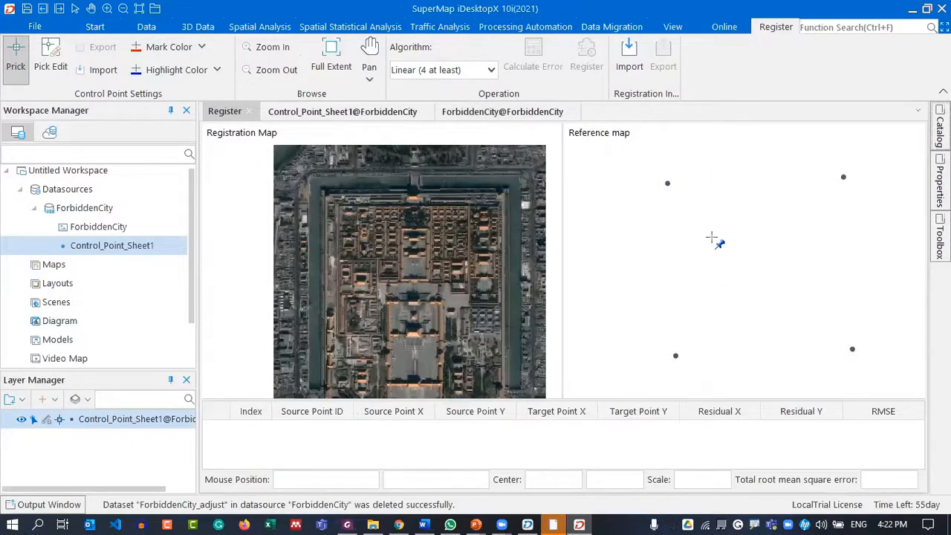
scroll(186, 209, "down", 1)
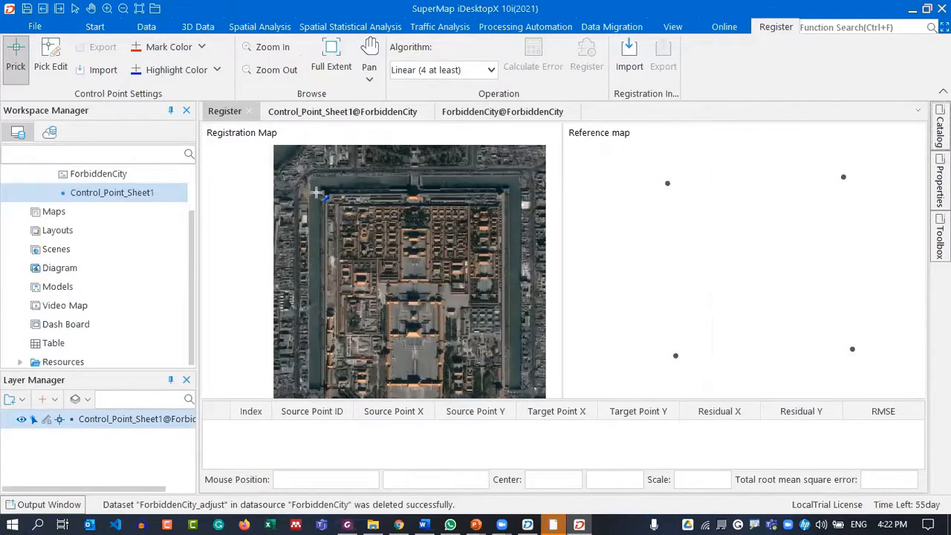
scroll(52, 260, "up", 1)
scroll(360, 231, "down", 1)
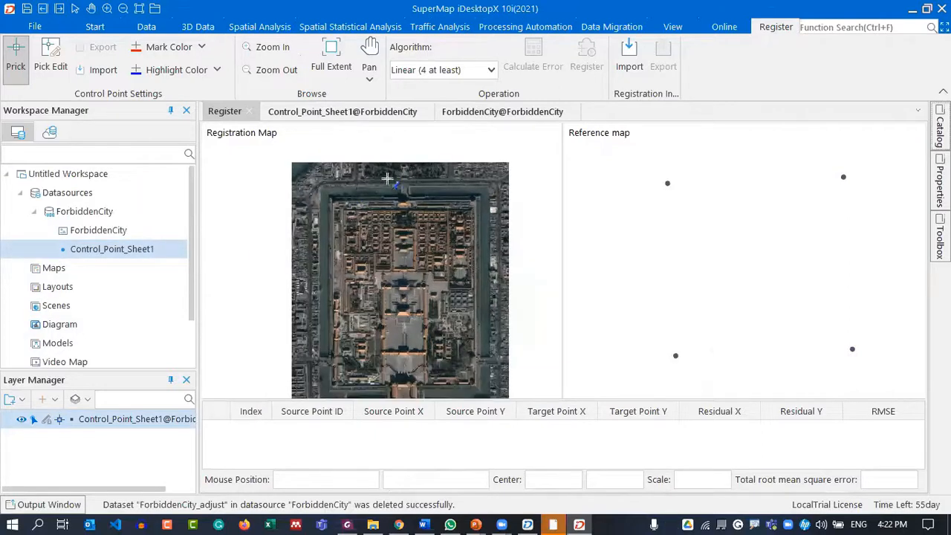
scroll(321, 194, "up", 3)
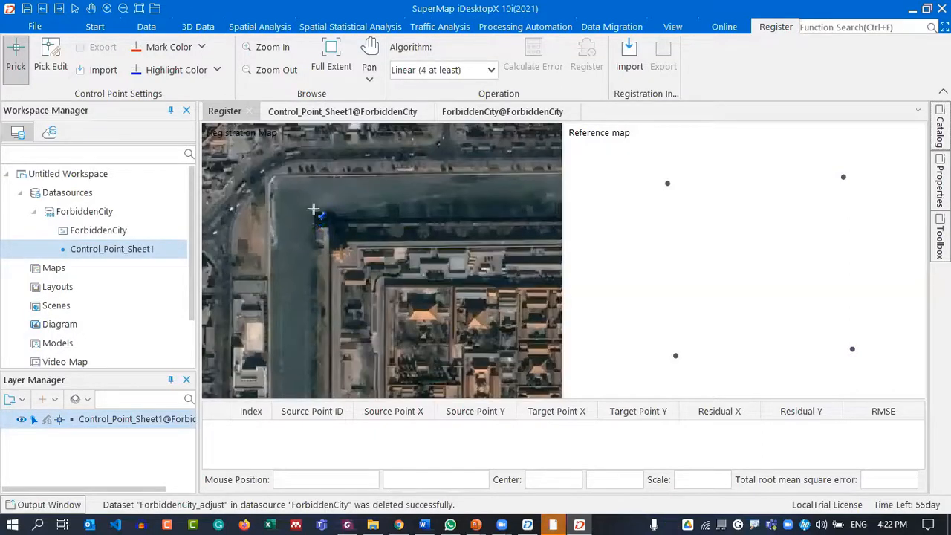
scroll(314, 215, "up", 2)
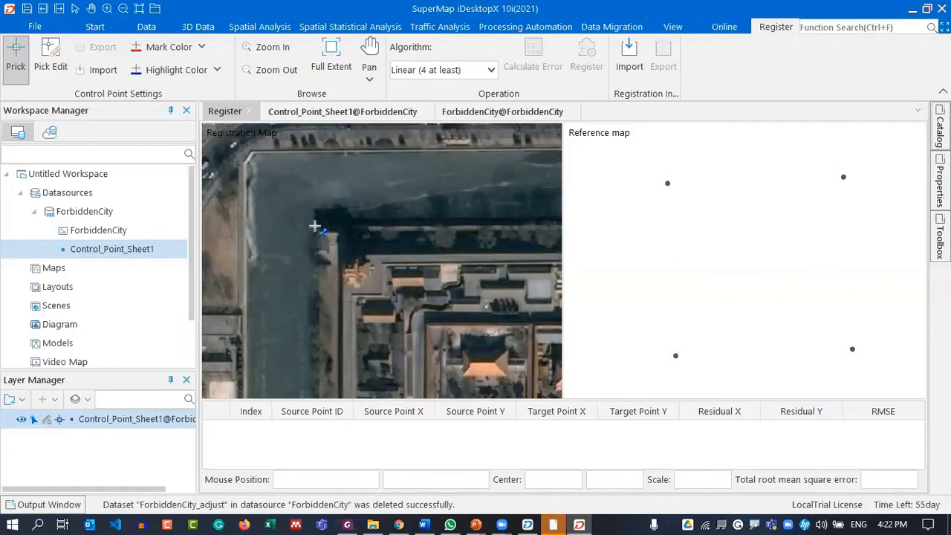
left_click(315, 223)
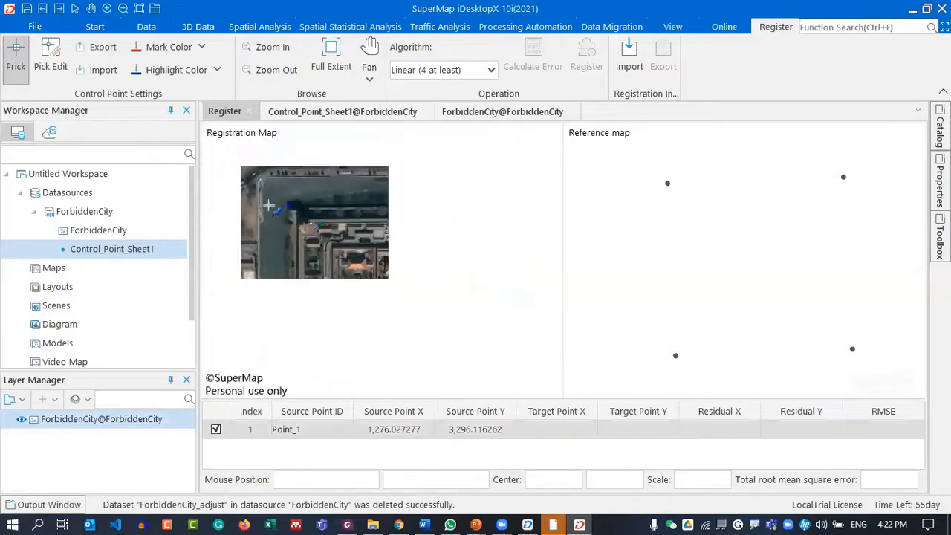
left_click(668, 184)
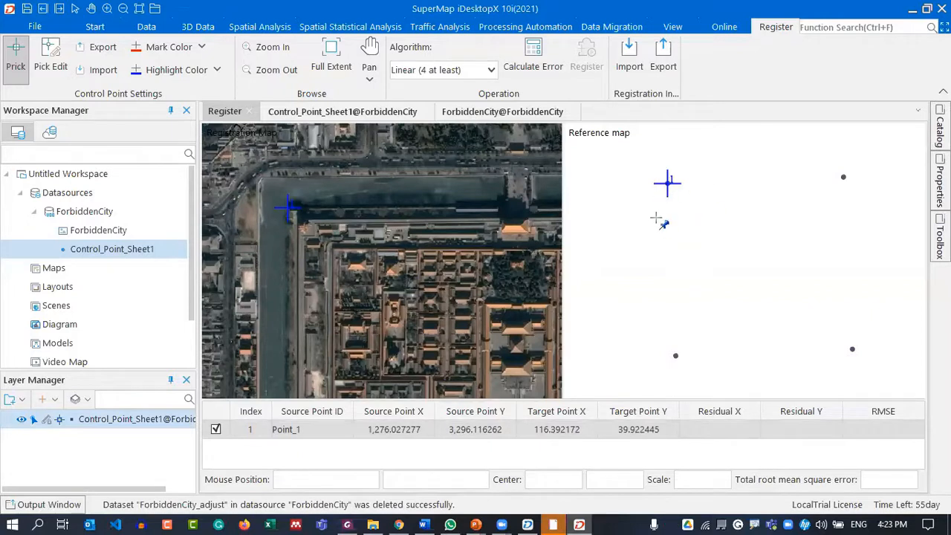
Place the second control point at the moat's inner northeast corner and match it to the northeast reference point
scroll(218, 224, "down", 4)
scroll(434, 211, "up", 3)
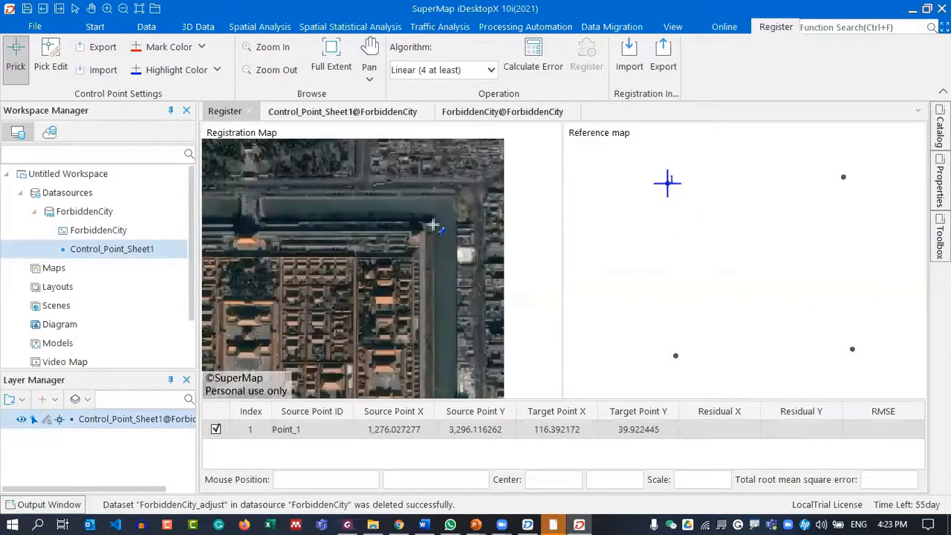
left_click(433, 224)
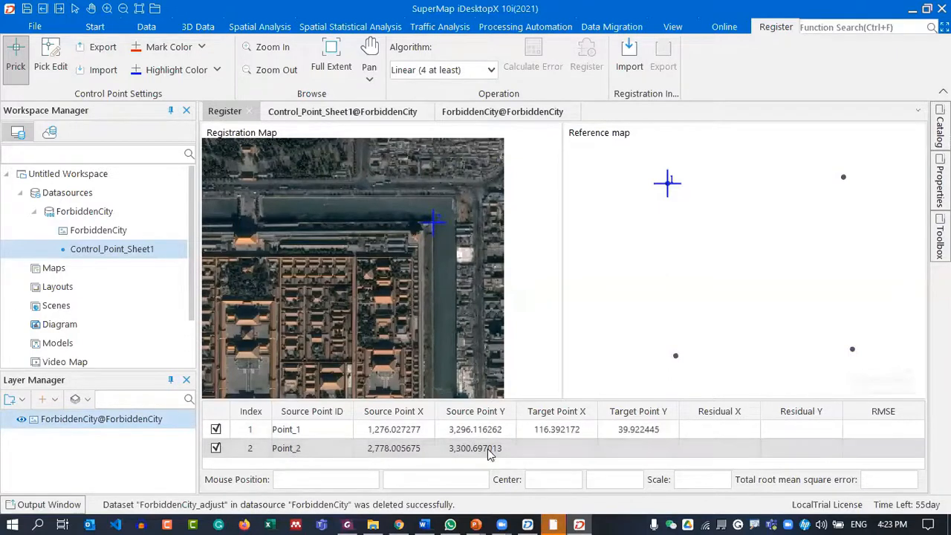
left_click(844, 179)
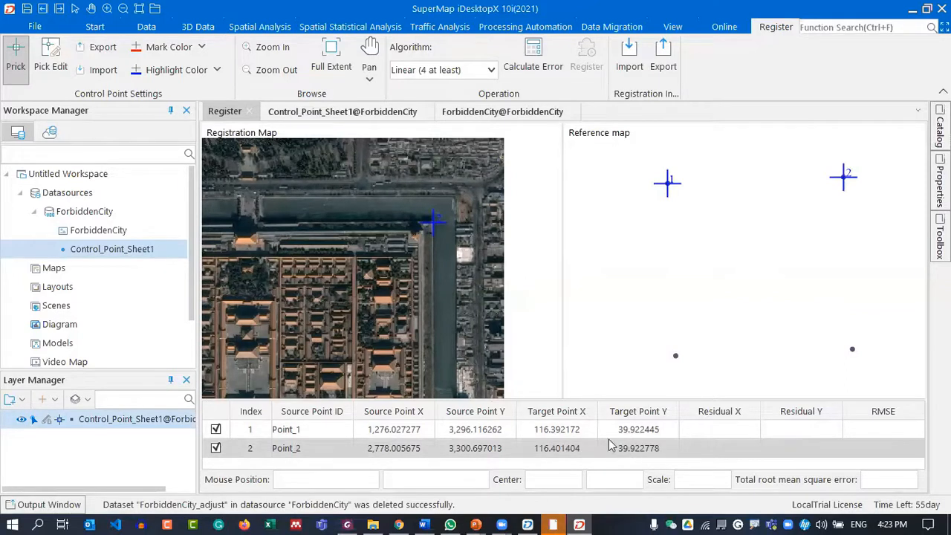
Place the third control point at the moat's inner southeast corner and match it to the southeast reference point
scroll(424, 187, "down", 4)
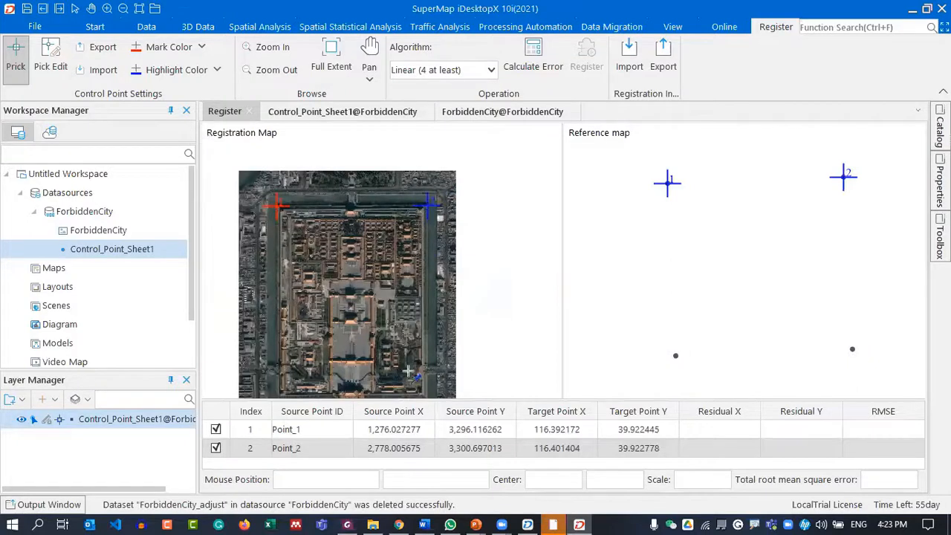
scroll(408, 371, "up", 4)
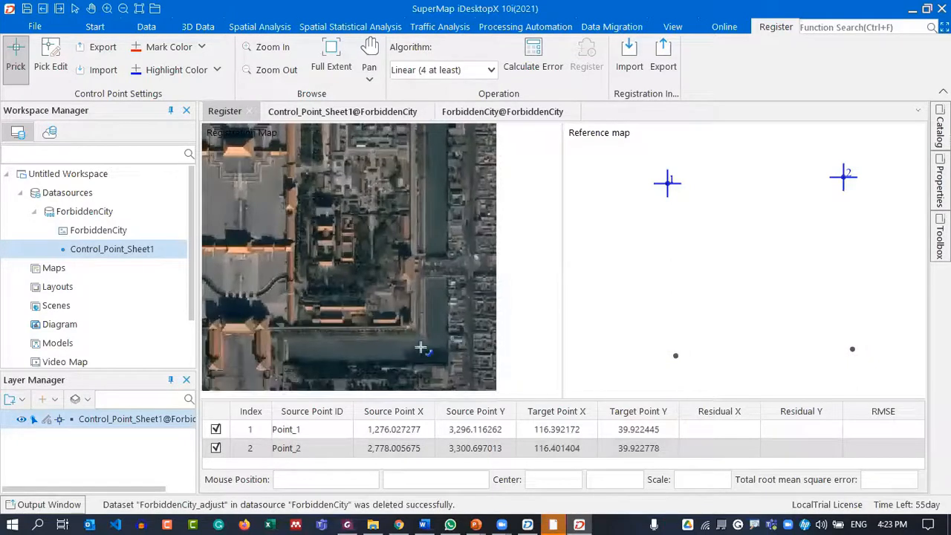
left_click(426, 340)
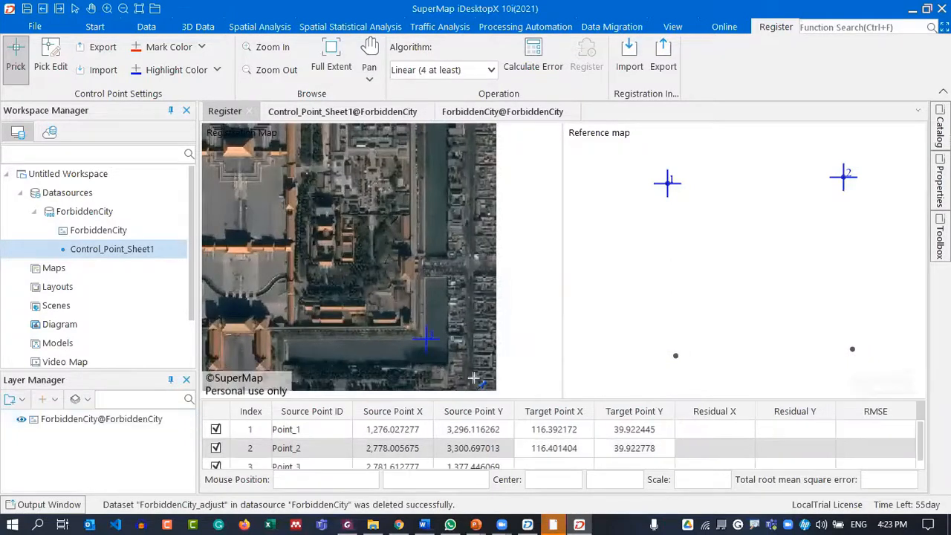
left_click(858, 354)
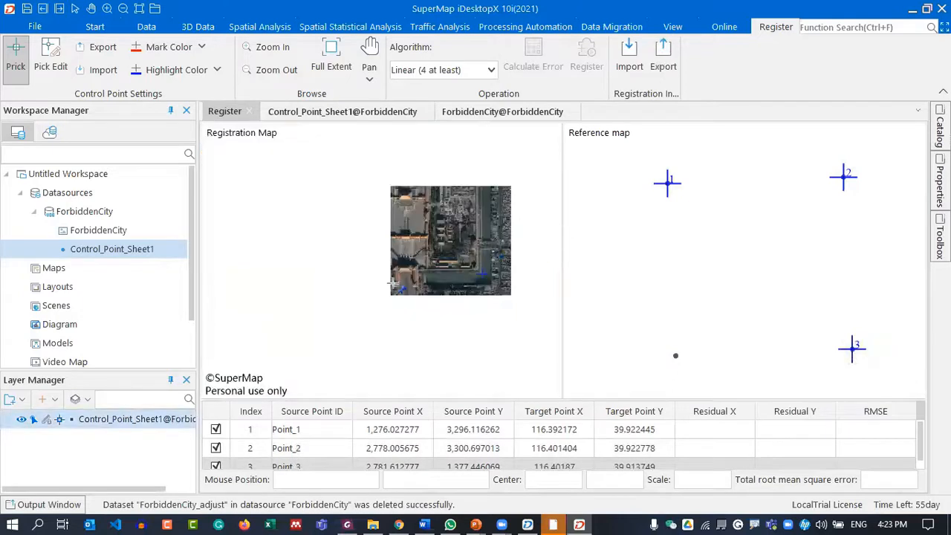
Place the fourth control point at the moat's inner southwest corner and match it to the southwest reference point
scroll(325, 271, "up", 3)
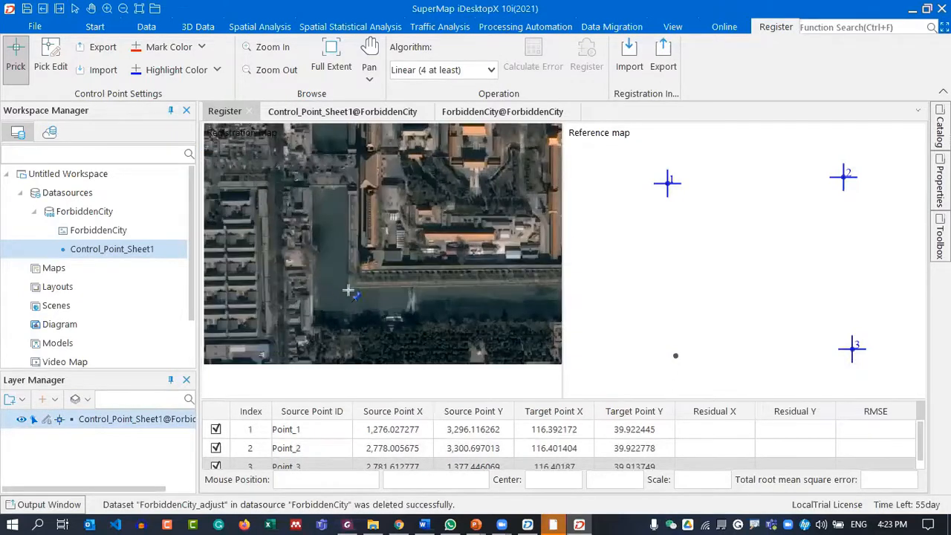
left_click(347, 287)
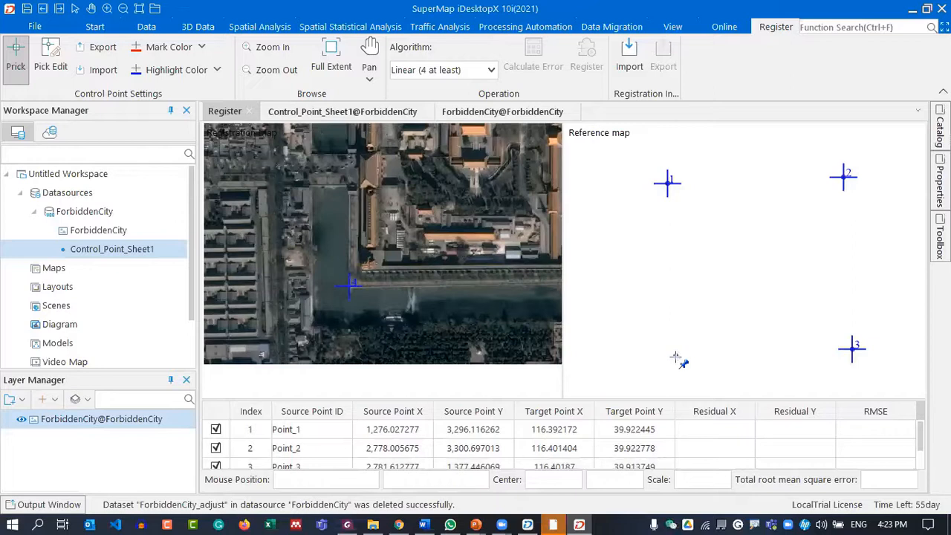
scroll(672, 326, "down", 2)
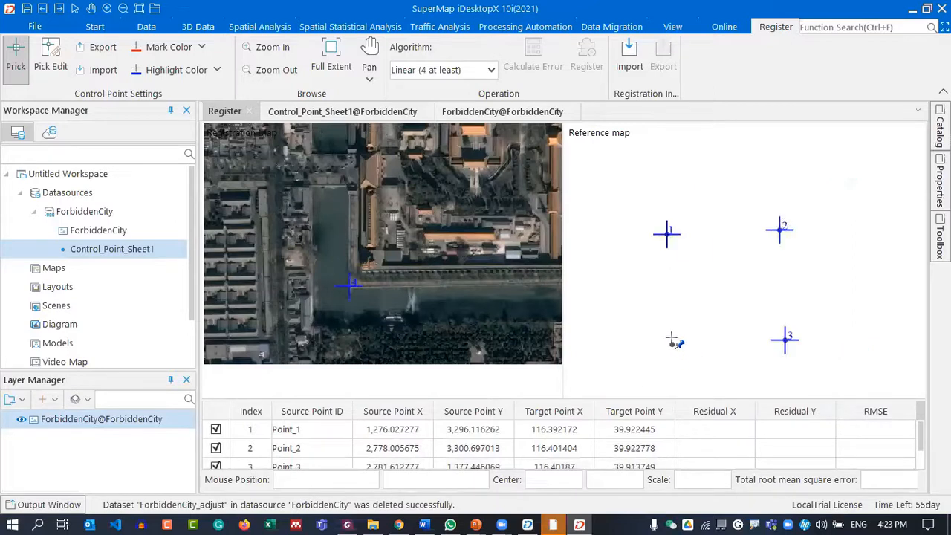
left_click(672, 345)
Calculate the registration error with the Linear (4 at least) algorithm and enlarge the control point table to show all four points
scroll(668, 335, "up", 2)
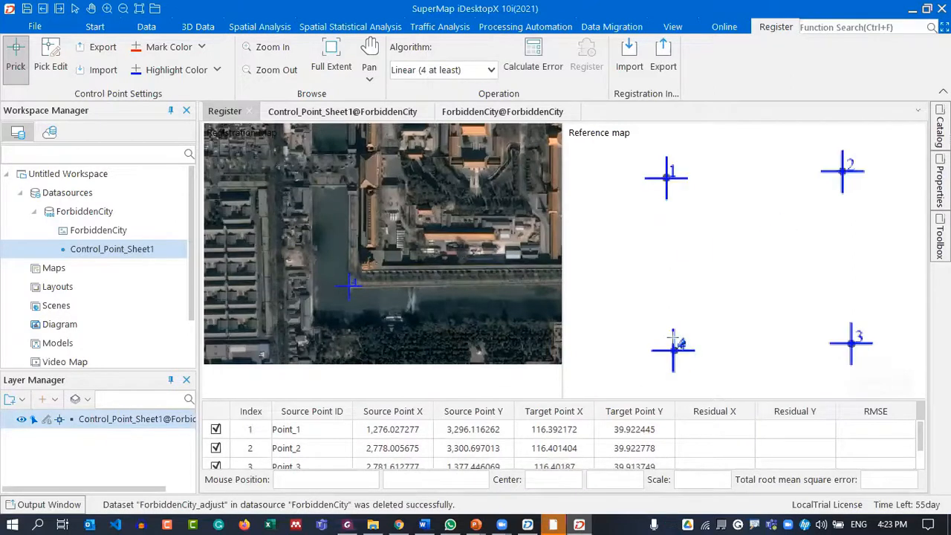
scroll(322, 317, "down", 1)
scroll(363, 340, "down", 1)
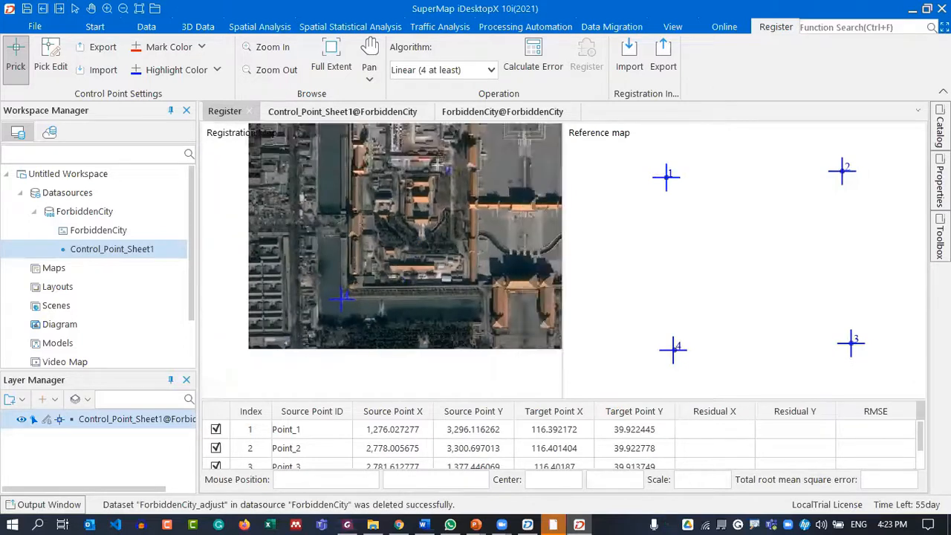
scroll(354, 290, "down", 1)
scroll(378, 296, "up", 2)
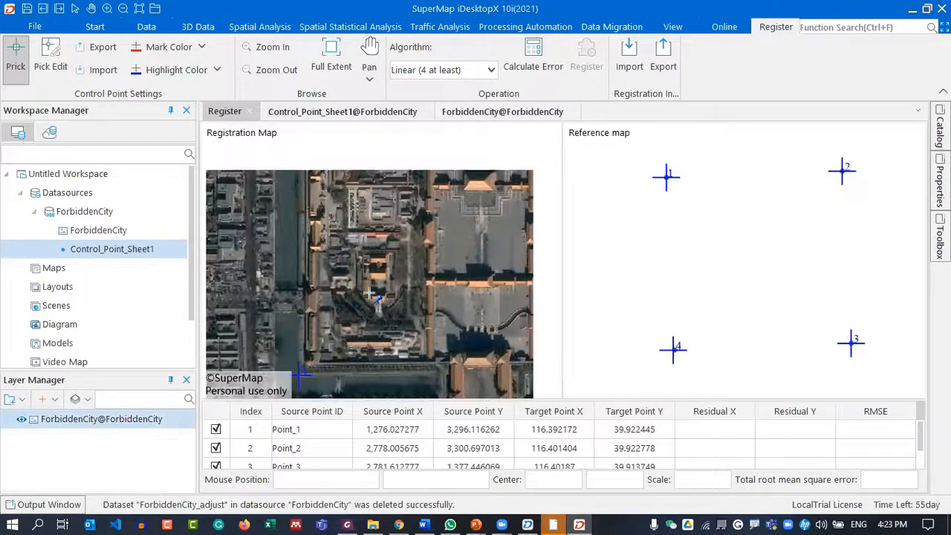
scroll(343, 307, "up", 1)
scroll(339, 317, "down", 1)
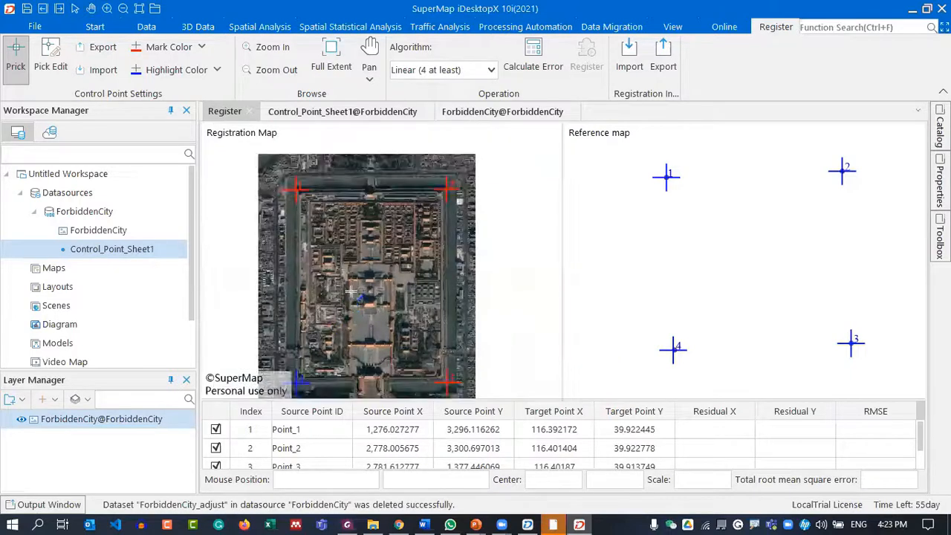
left_click(541, 69)
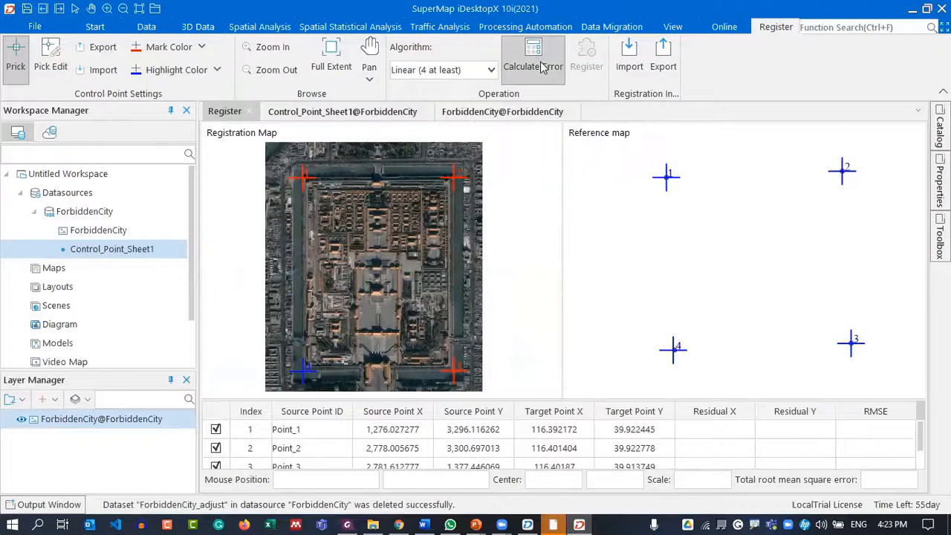
left_click_drag(775, 403, 778, 341)
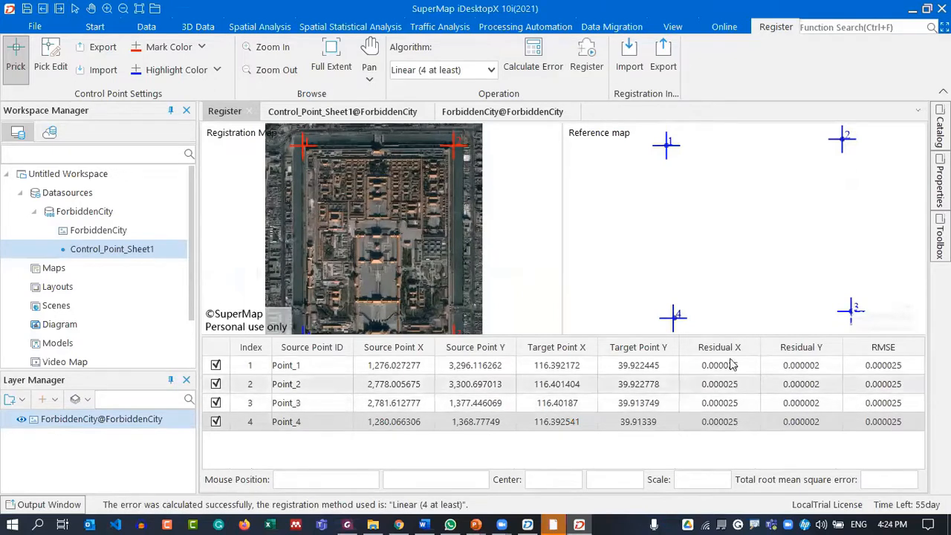
Run the registration, saving the result in the ForbiddenCity datasource as the dataset ForbiddenCity_adjust
left_click(585, 61)
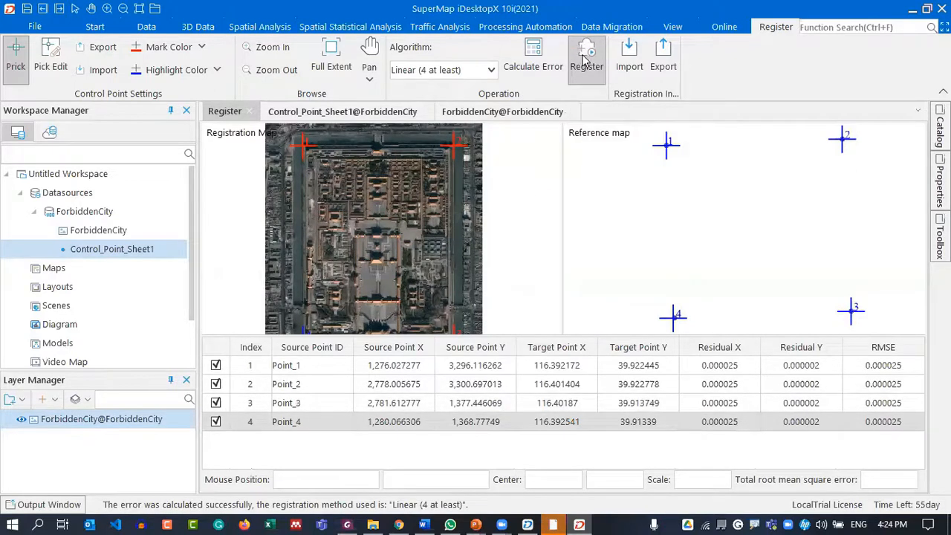
left_click_drag(445, 133, 470, 119)
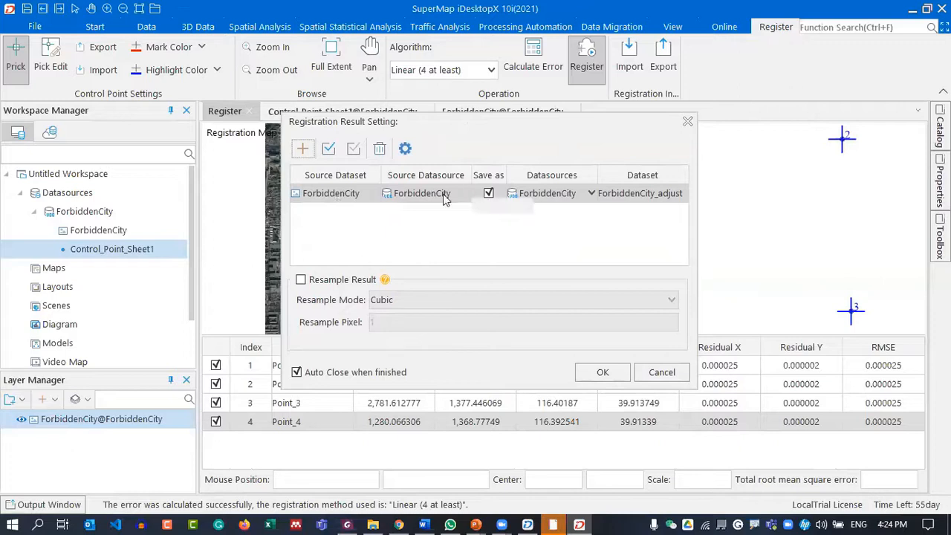
left_click(638, 193)
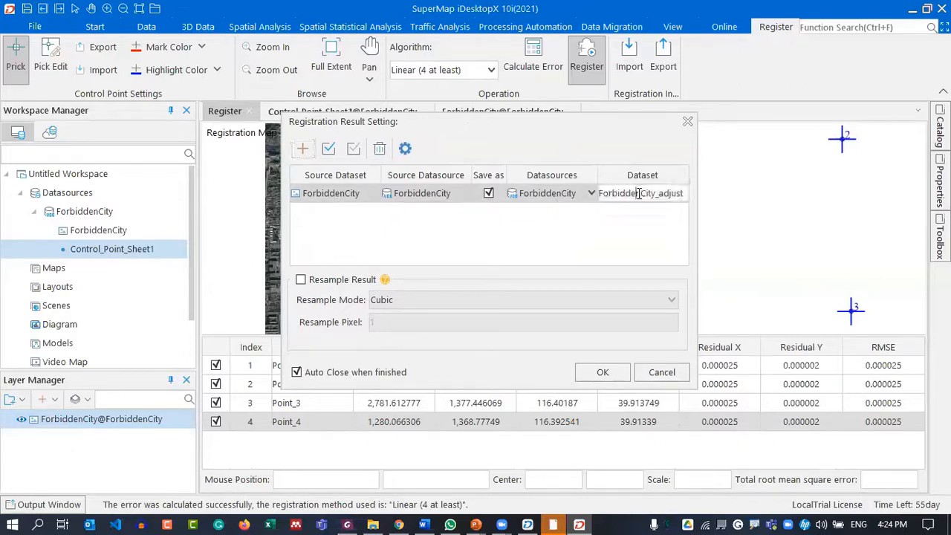
double_click(669, 192)
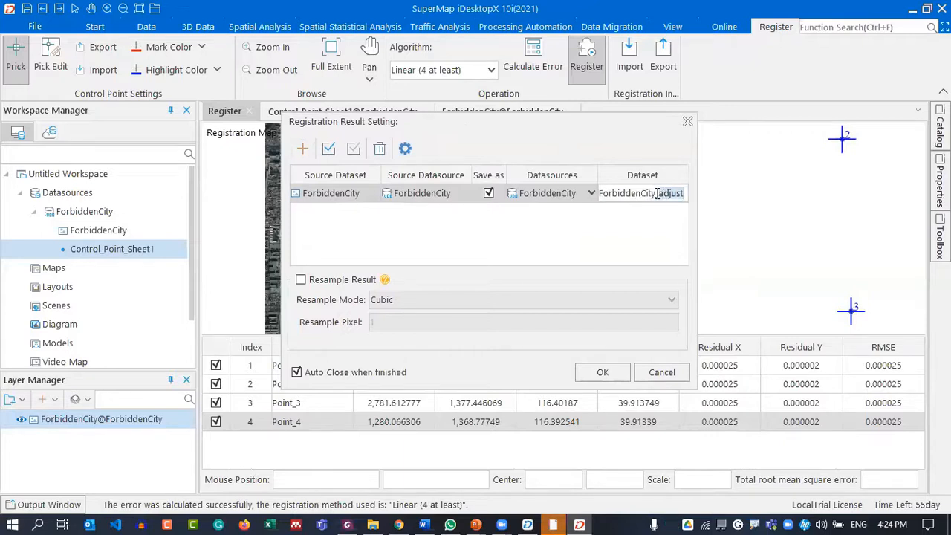
left_click(602, 376)
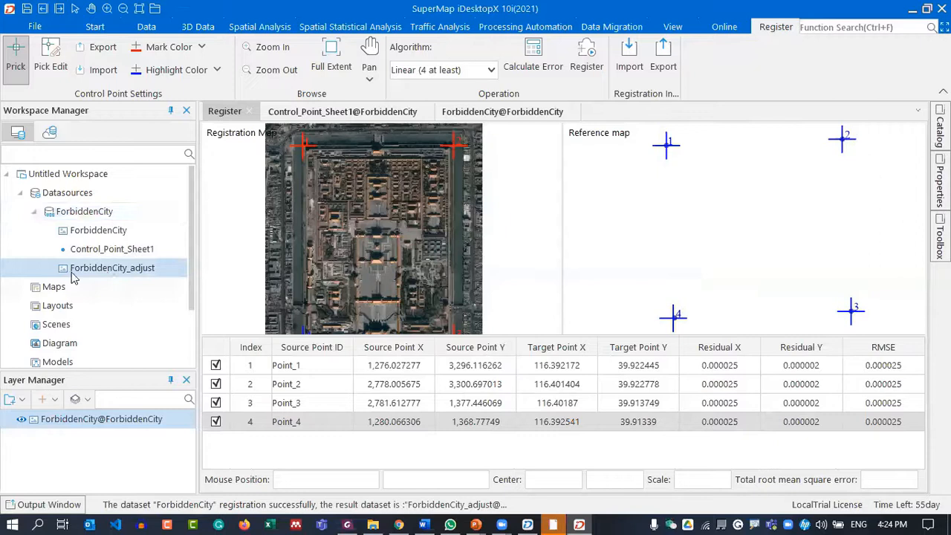
Open the ForbiddenCity_adjust dataset in a map and inspect the registered image
right_click(111, 271)
left_click(165, 278)
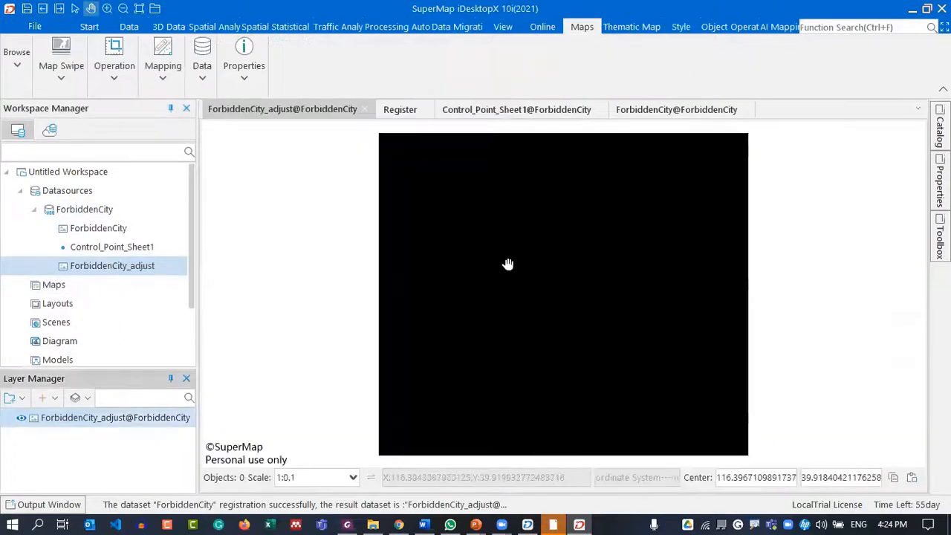
scroll(413, 250, "down", 1)
scroll(518, 265, "up", 1)
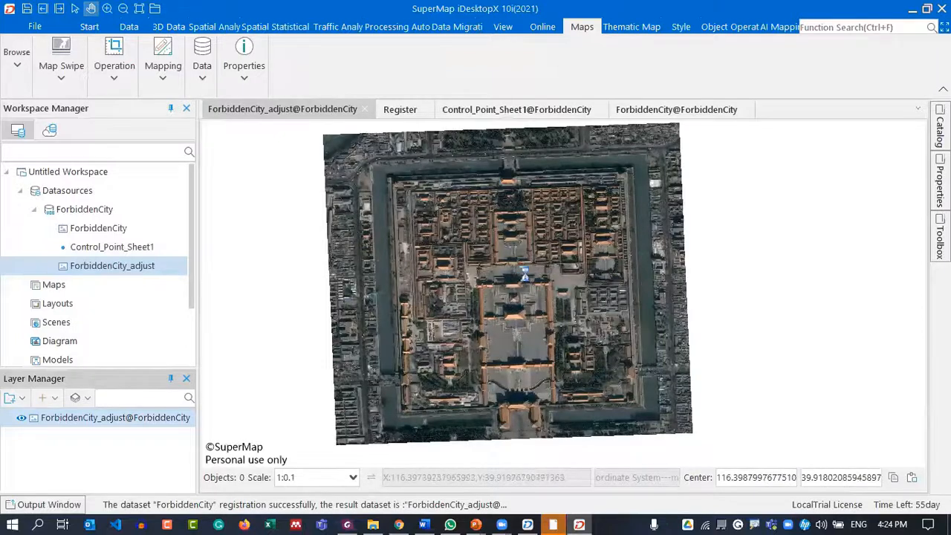
scroll(524, 275, "down", 1)
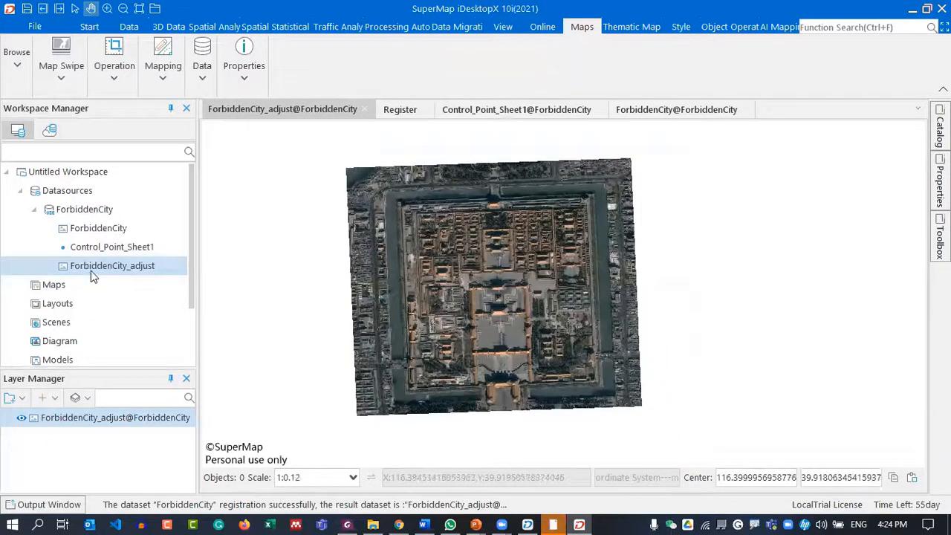
left_click_drag(476, 272, 489, 263)
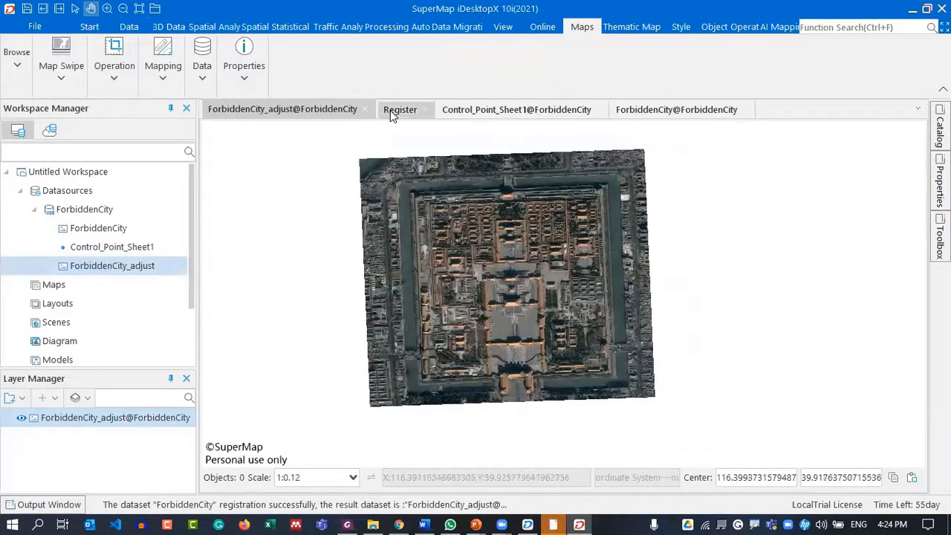
Close the Register window and the Control_Point_Sheet1 map, leaving the original and registered image maps open
left_click(414, 113)
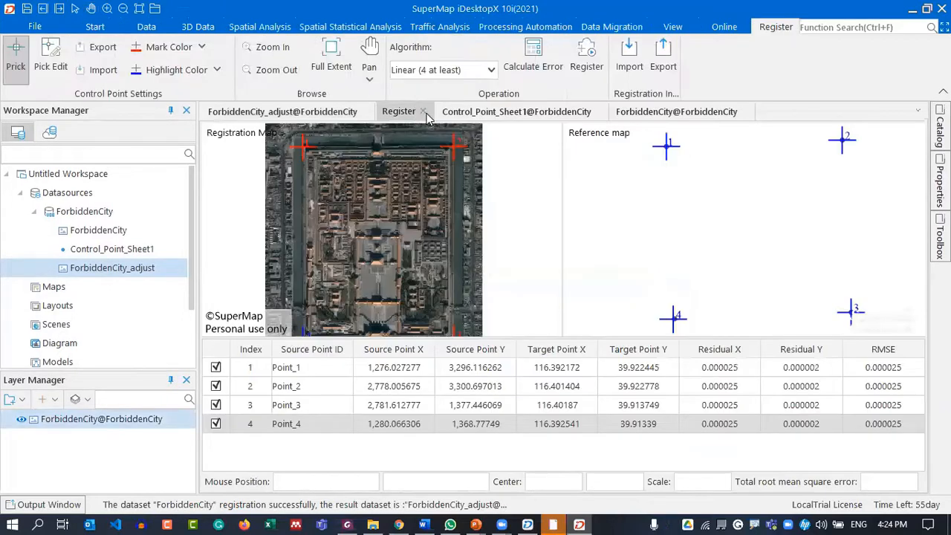
left_click(424, 112)
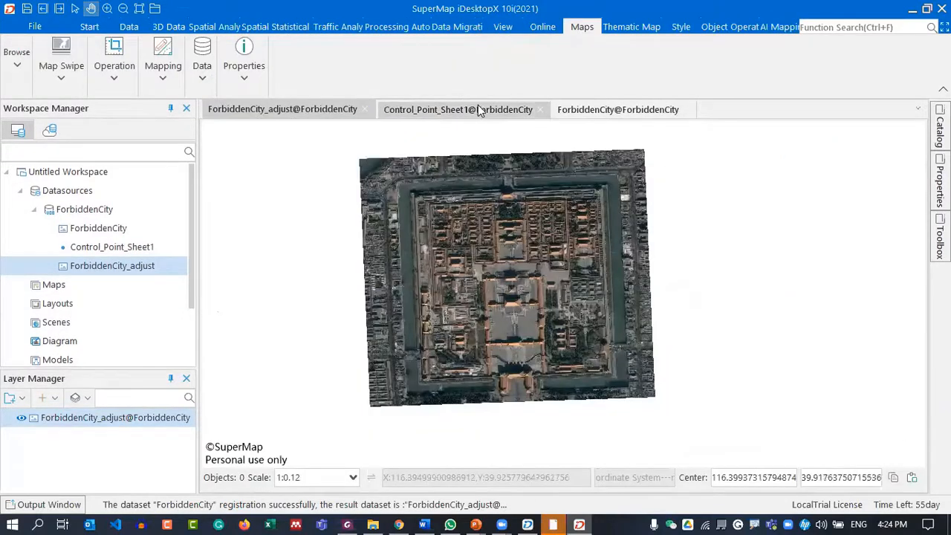
left_click(529, 112)
left_click(537, 110)
left_click(509, 293)
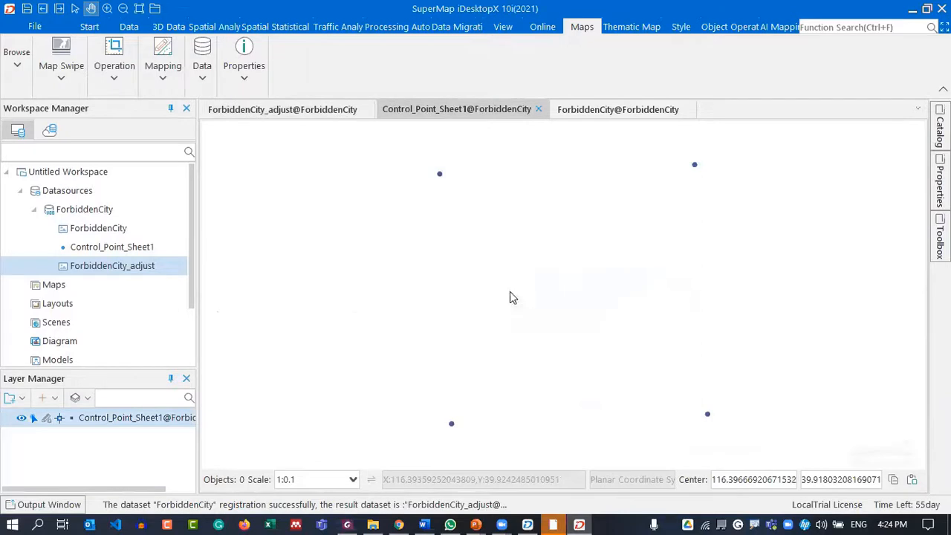
Compare the original ForbiddenCity image with the registered ForbiddenCity_adjust image in their maps
left_click(445, 110)
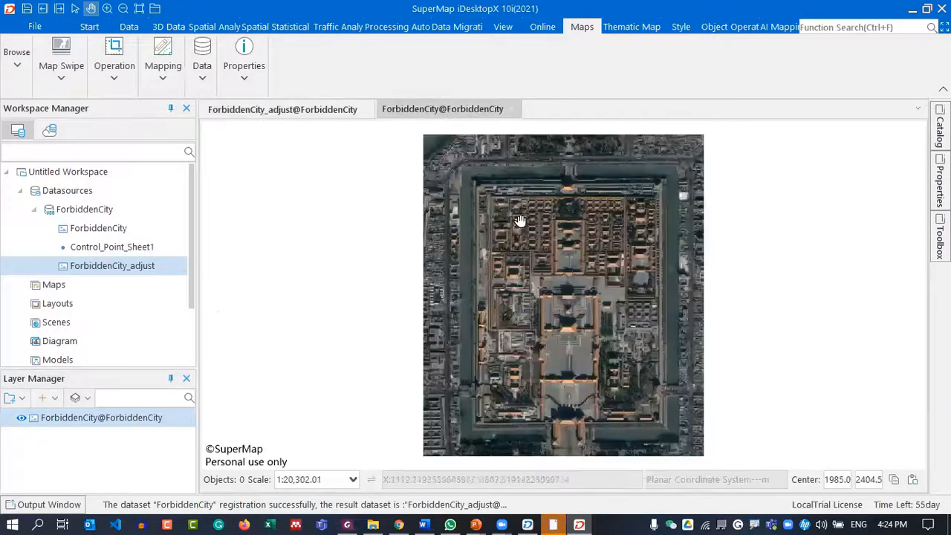
left_click(266, 109)
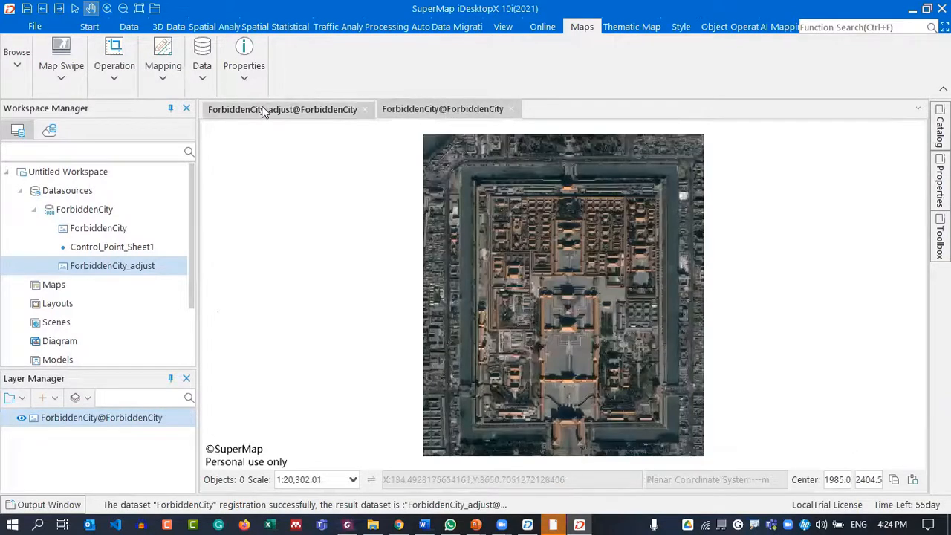
mouse_move(505, 299)
left_mouse_down()
mouse_move(504, 312)
mouse_move(501, 303)
left_mouse_up()
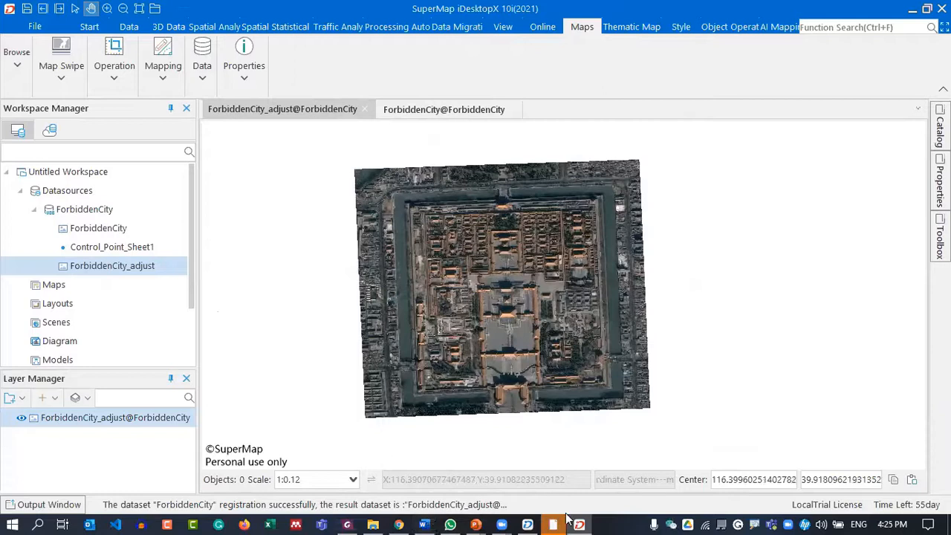
Switch to the Coordinate System slides in Foxit PDF Editor and show the closing Thank You page full screen
left_click(347, 524)
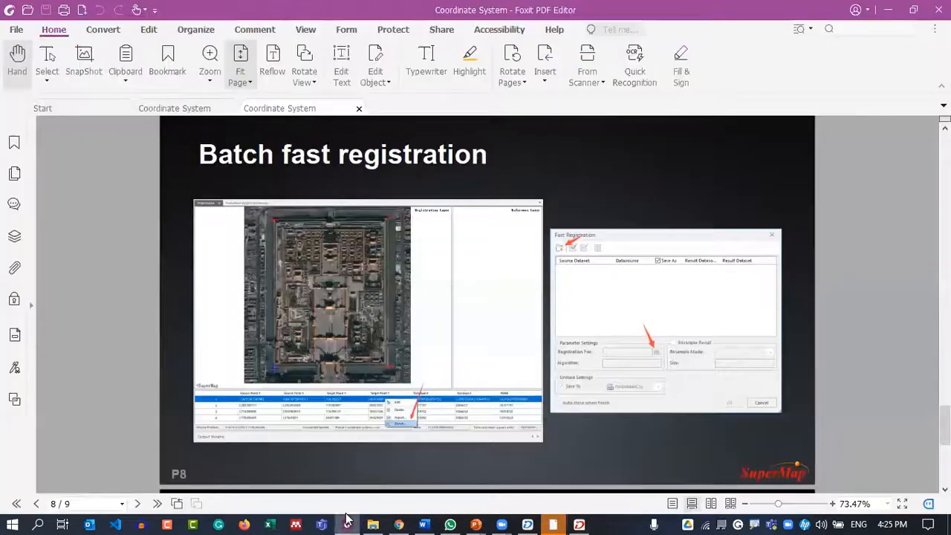
scroll(918, 350, "down", 2)
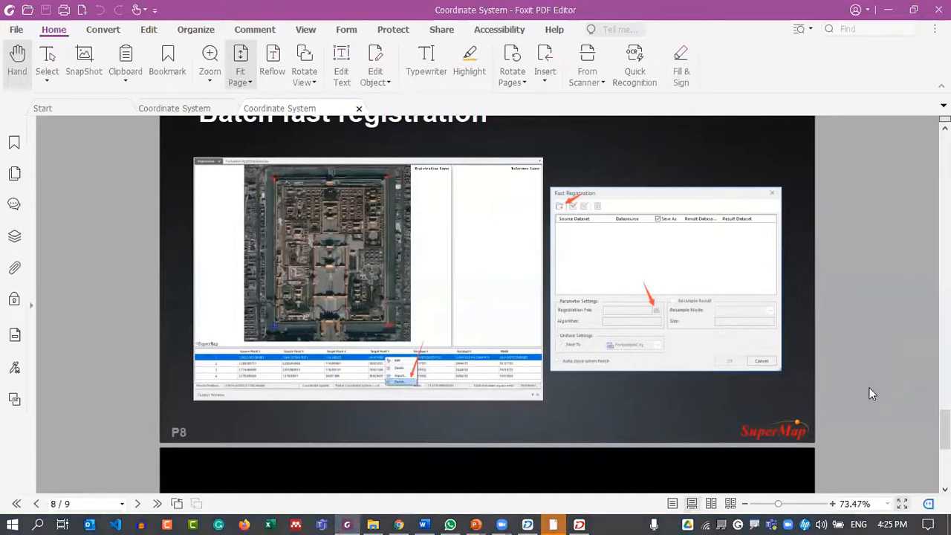
scroll(870, 394, "down", 1)
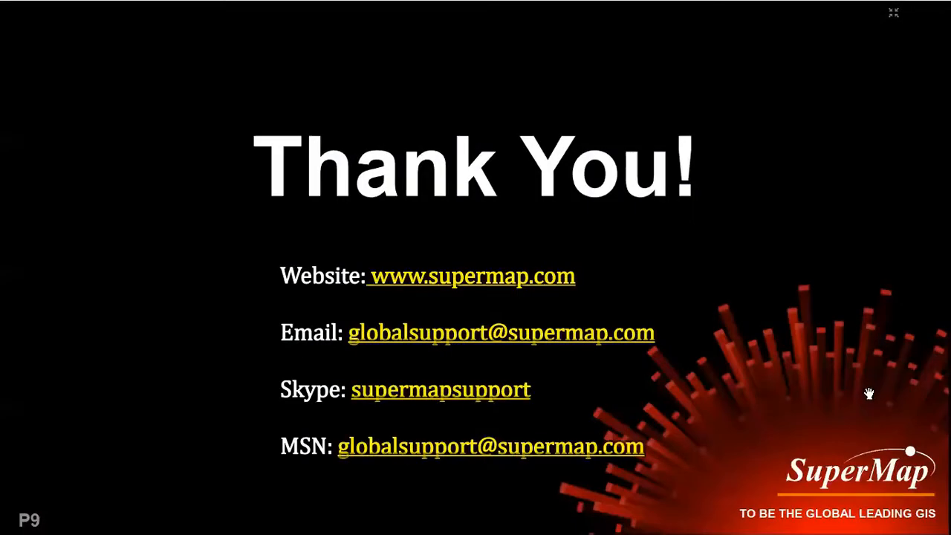